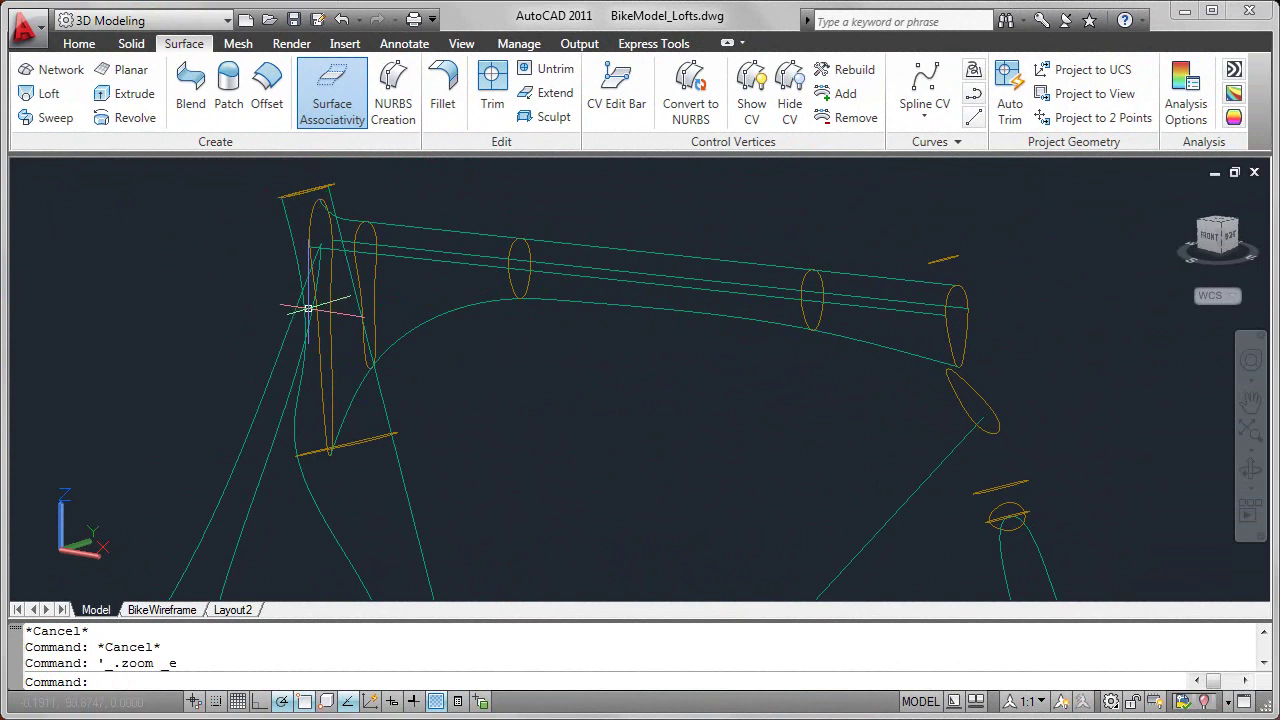
- Examine the bike wireframe from the top tube down to the fork's end profiles and path curve
middle_click_drag(557, 466, 514, 323)
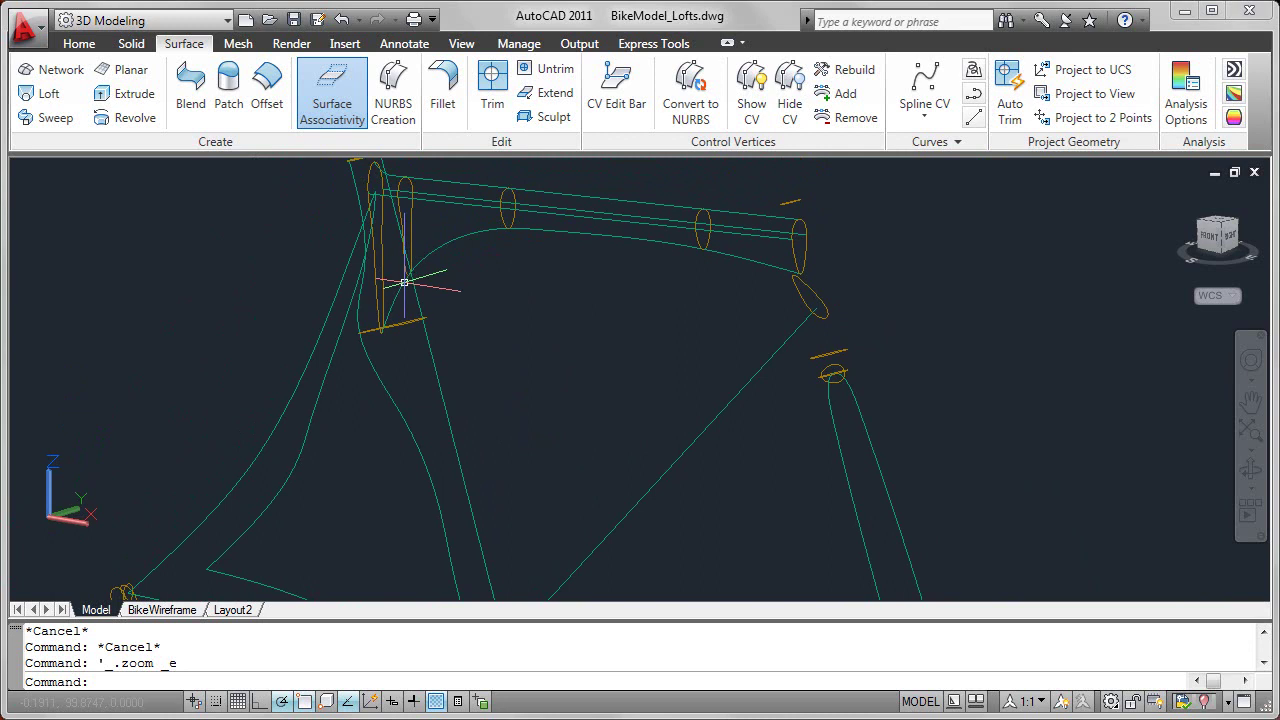
middle_click_drag(663, 343, 543, 247)
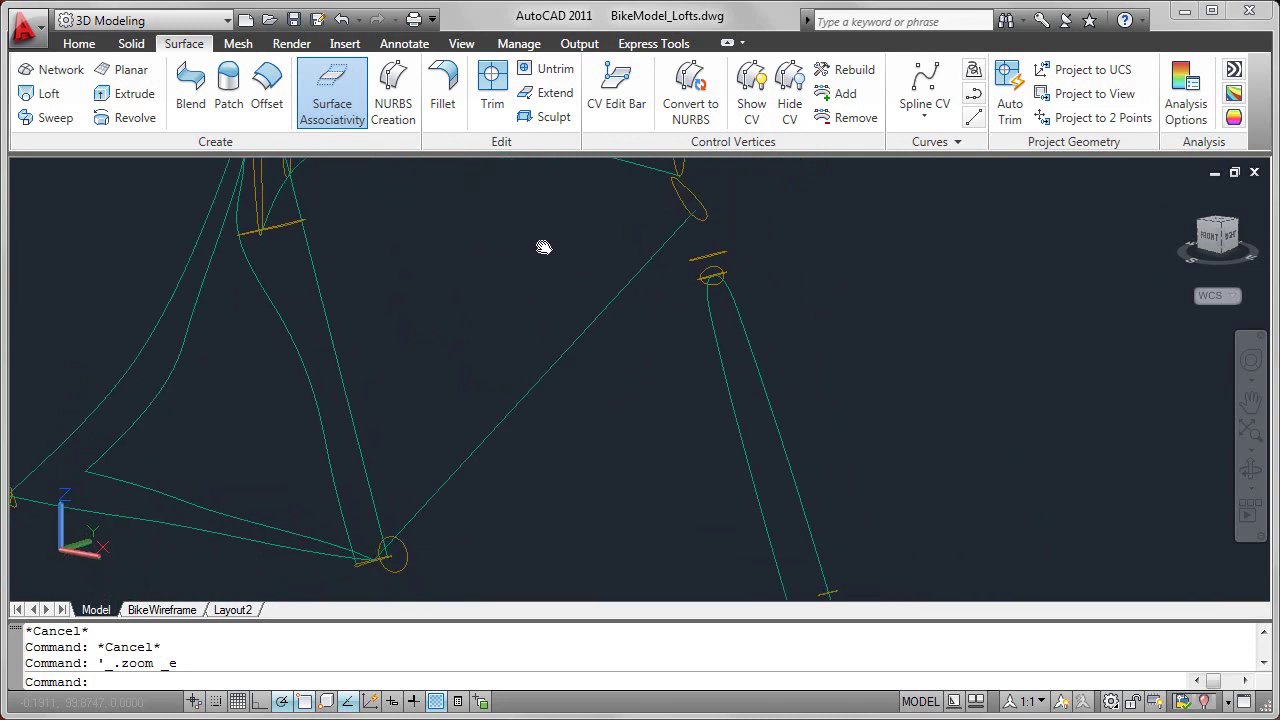
middle_click_drag(777, 391, 760, 362)
middle_click_drag(811, 440, 797, 380, "shift")
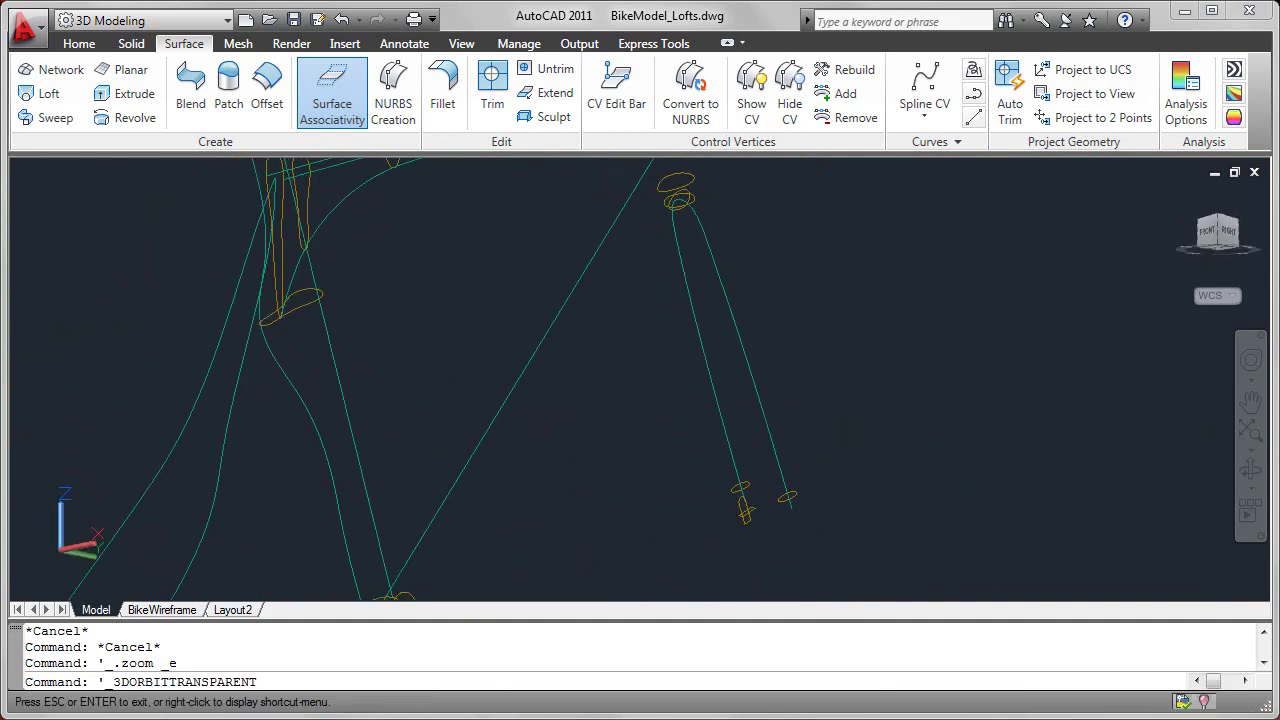
middle_click_drag(749, 206, 750, 318, "shift")
scroll(697, 274, "up", 3)
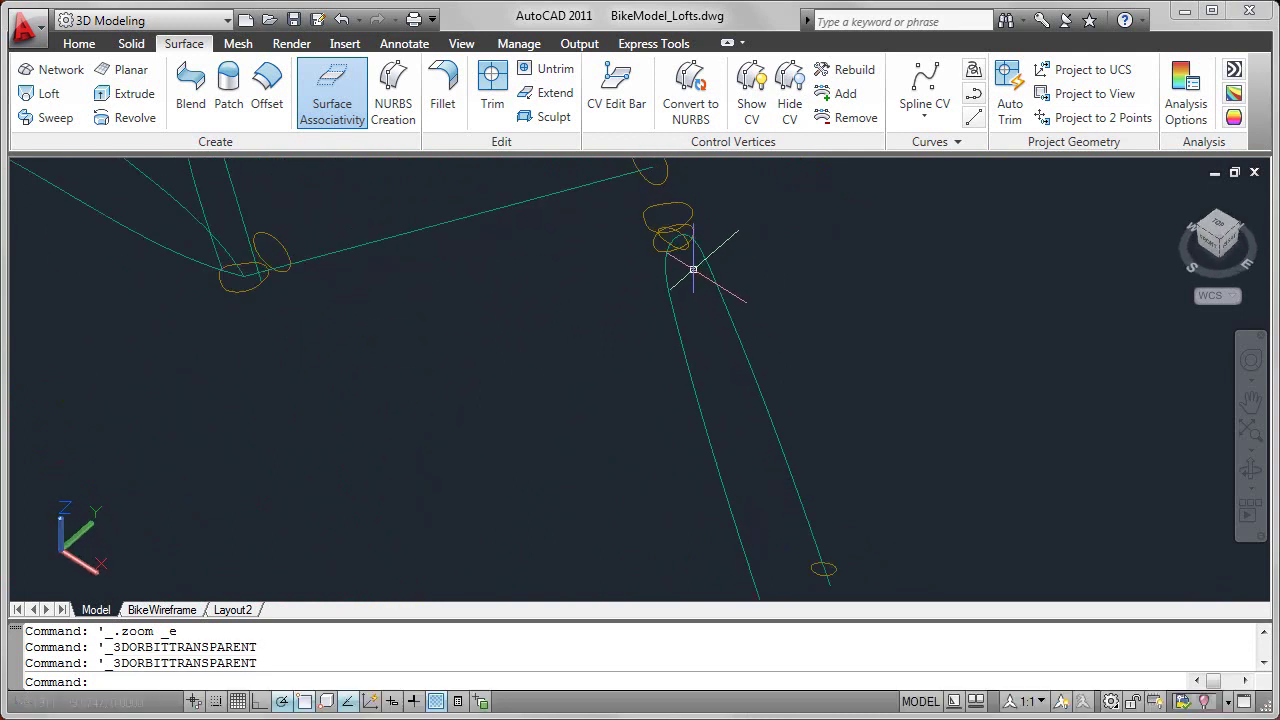
scroll(692, 325, "down", 4)
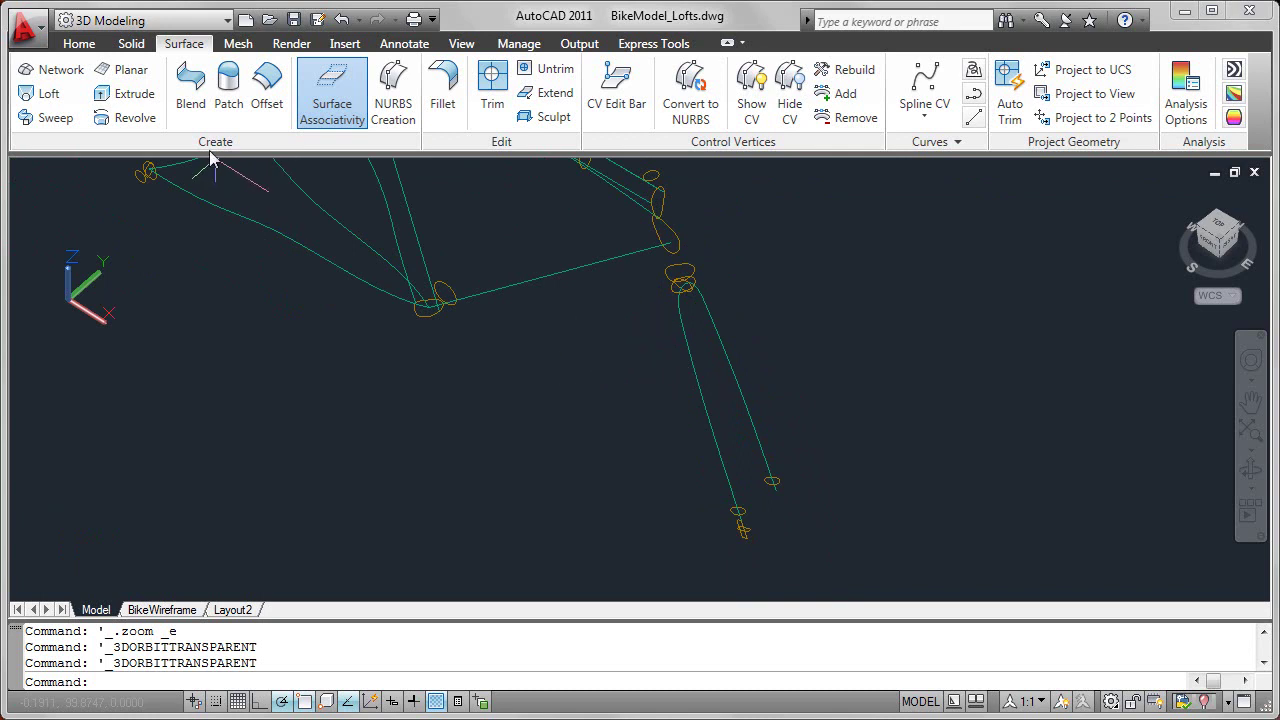
left_click(135, 44)
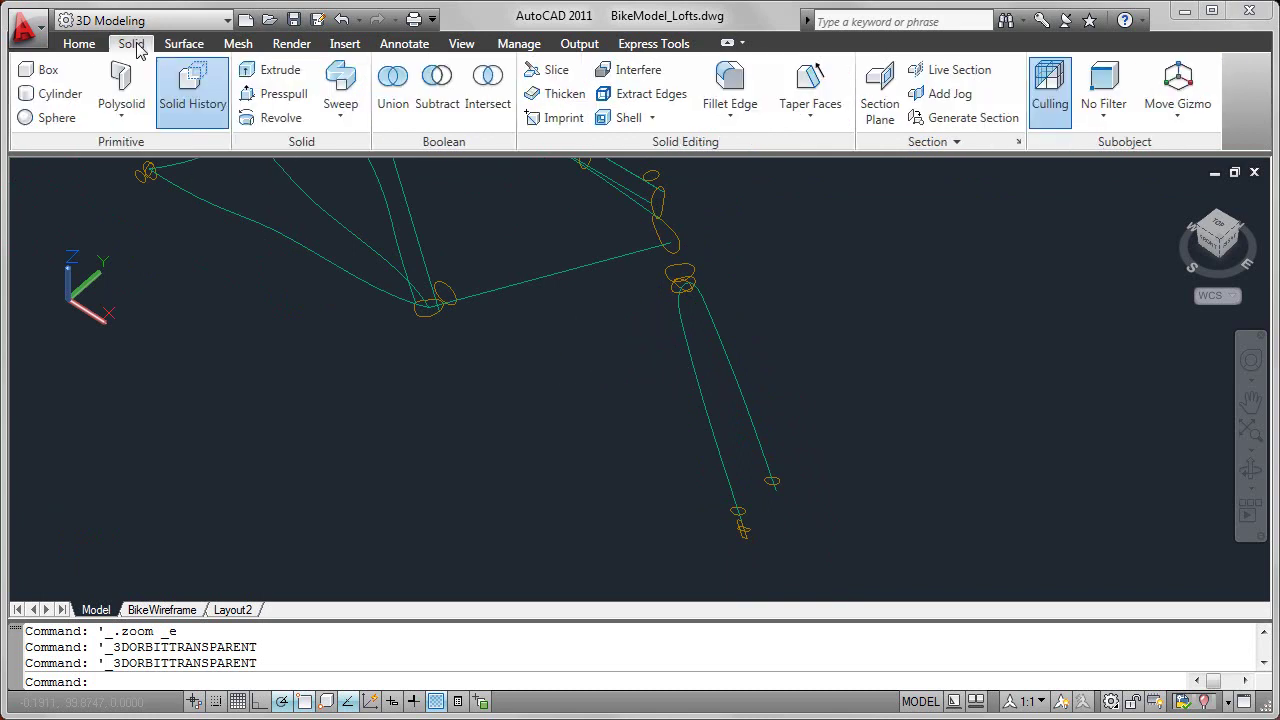
left_click(190, 46)
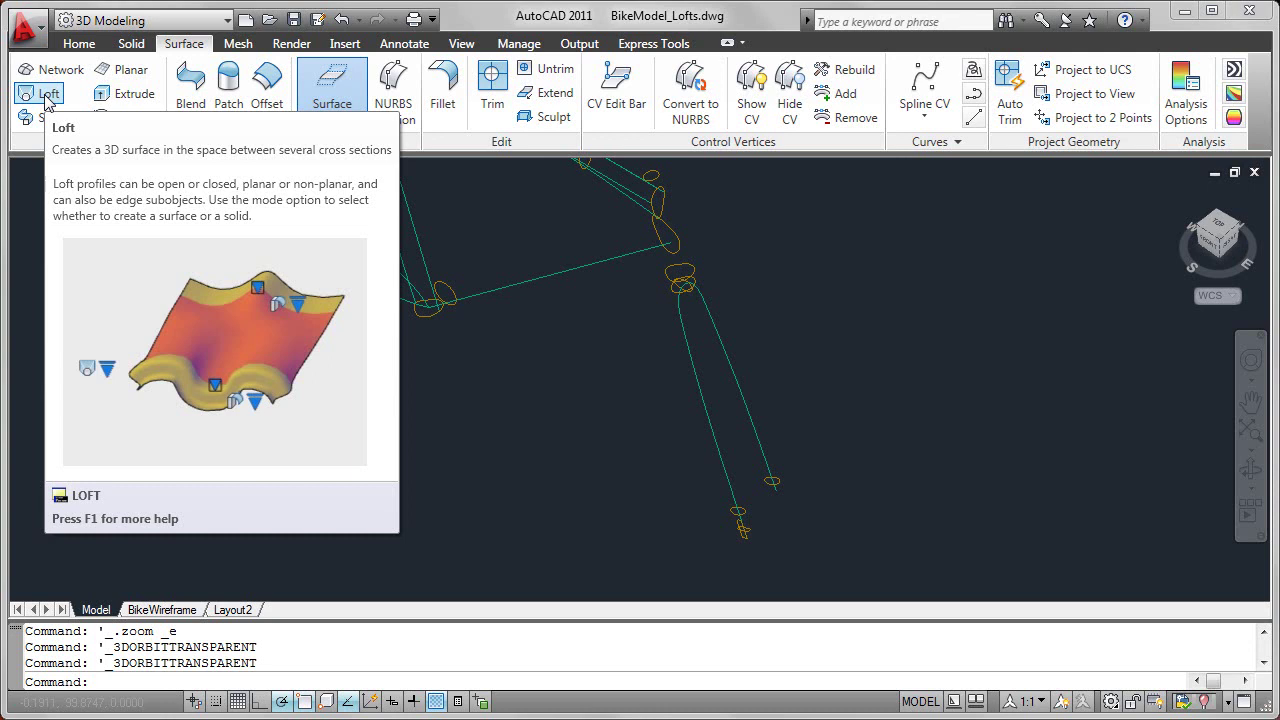
- Start a surface Loft and set its closed profiles creation mode to Surface
left_click(47, 97)
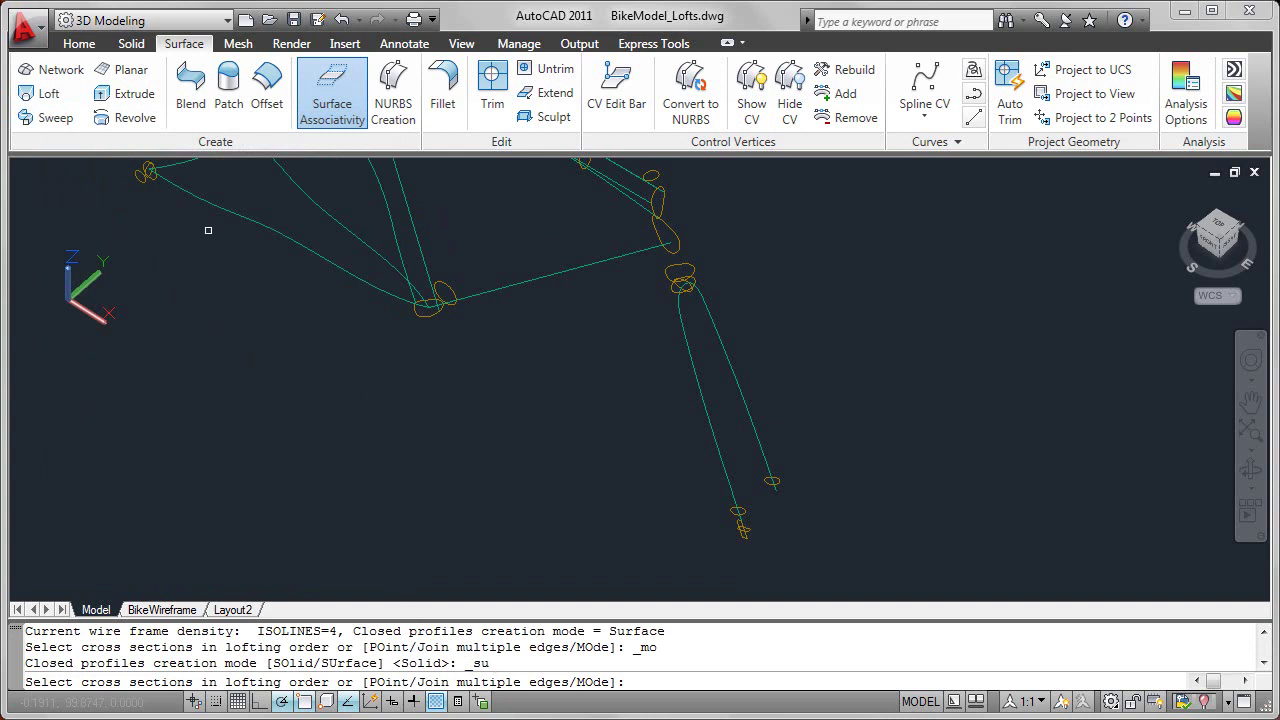
right_click(208, 230)
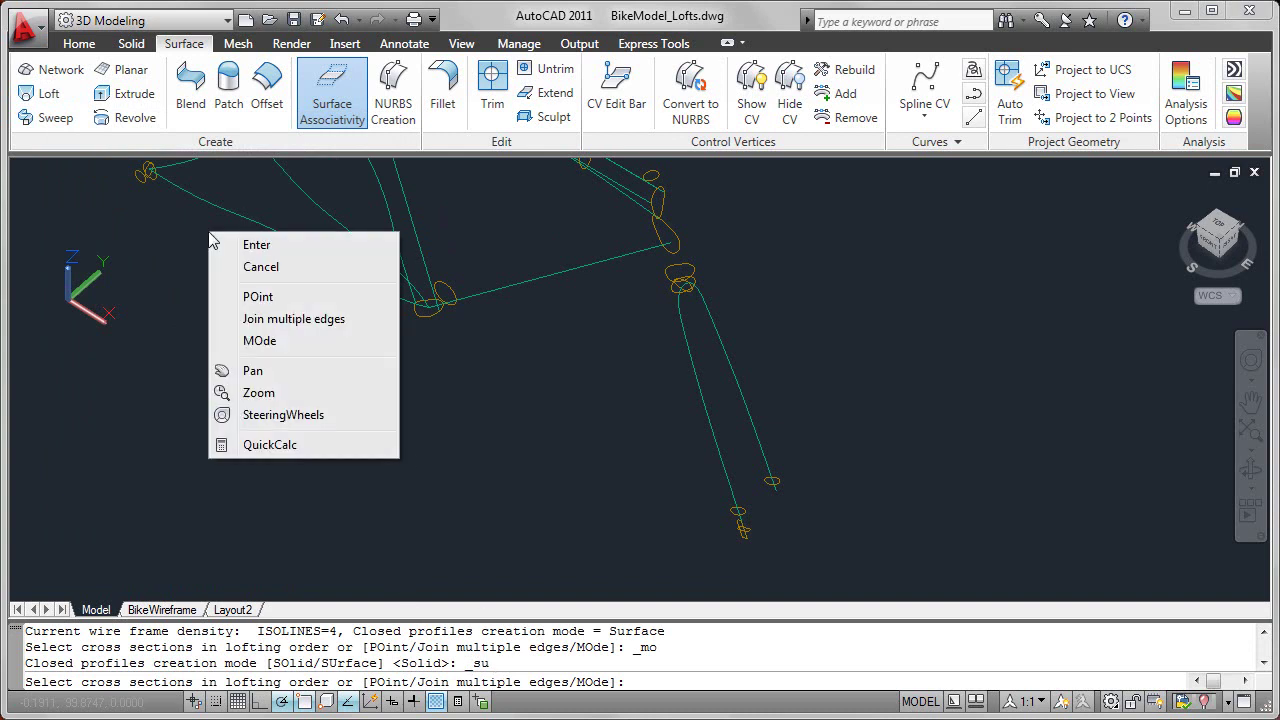
left_click(266, 343)
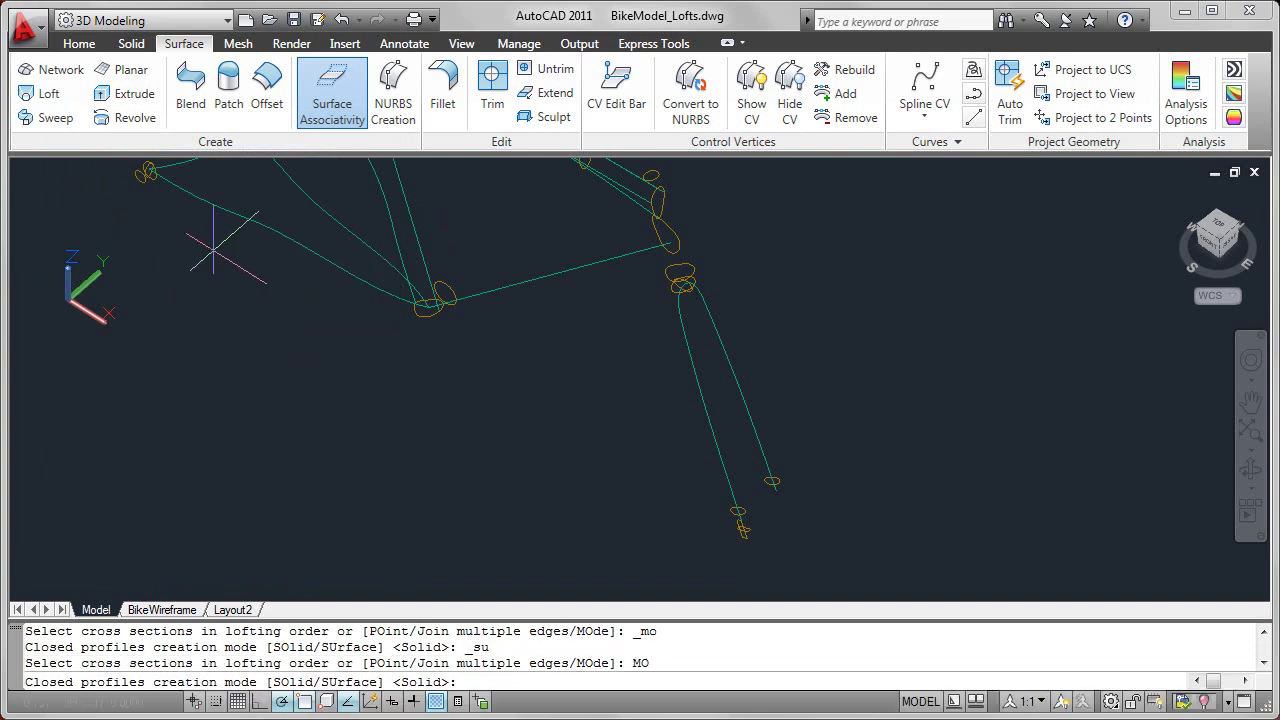
right_click(209, 268)
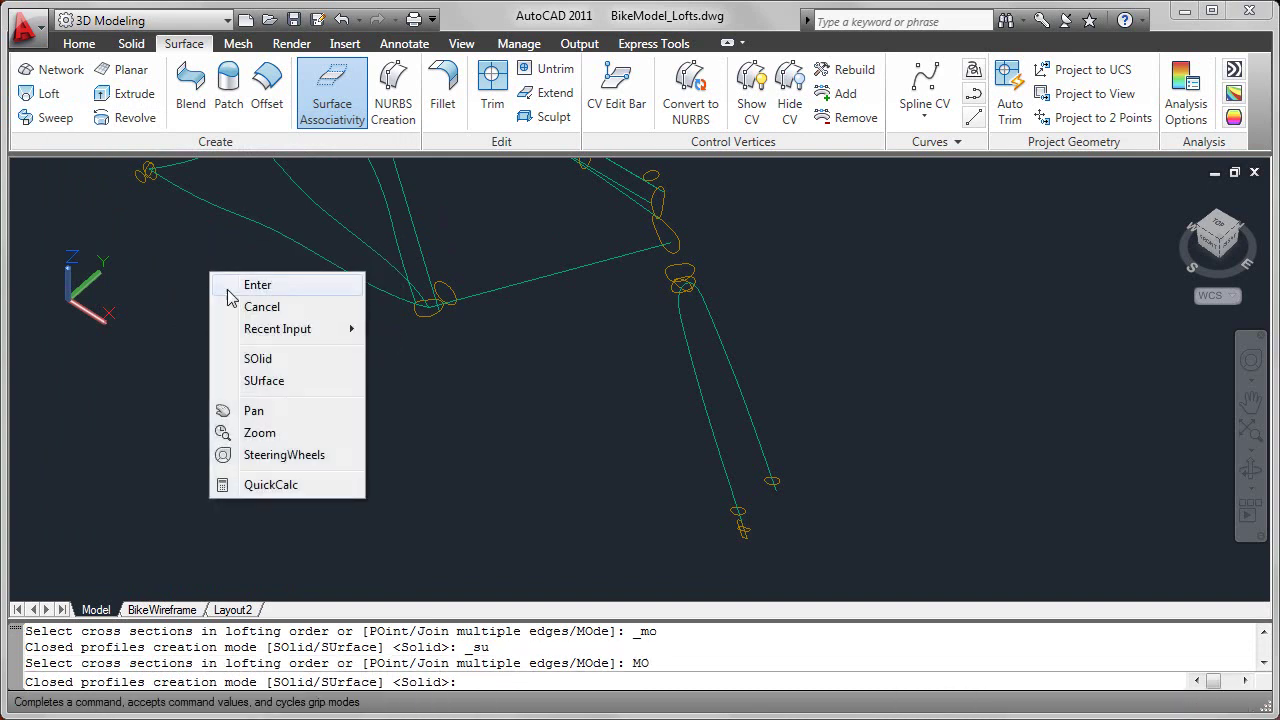
left_click(258, 380)
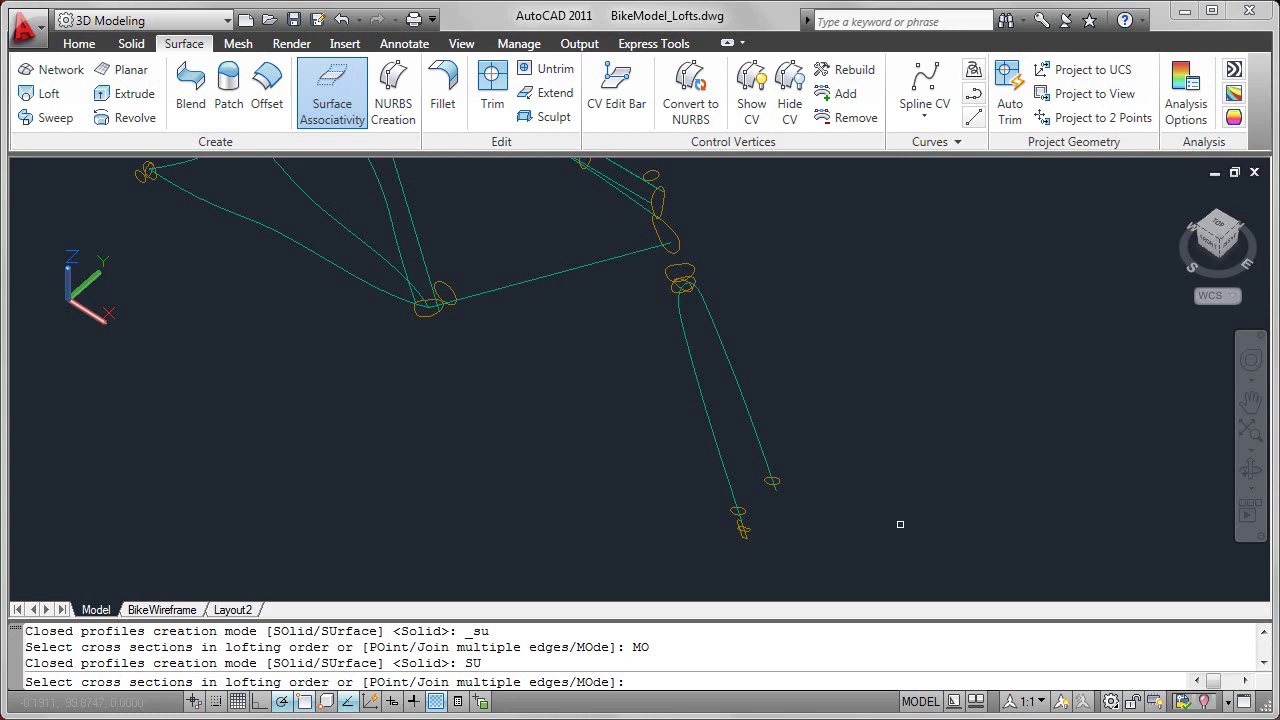
- Choose the fork's three cross sections in lofting order: one leg end, the crown, and the other leg end
scroll(906, 541, "up", 1)
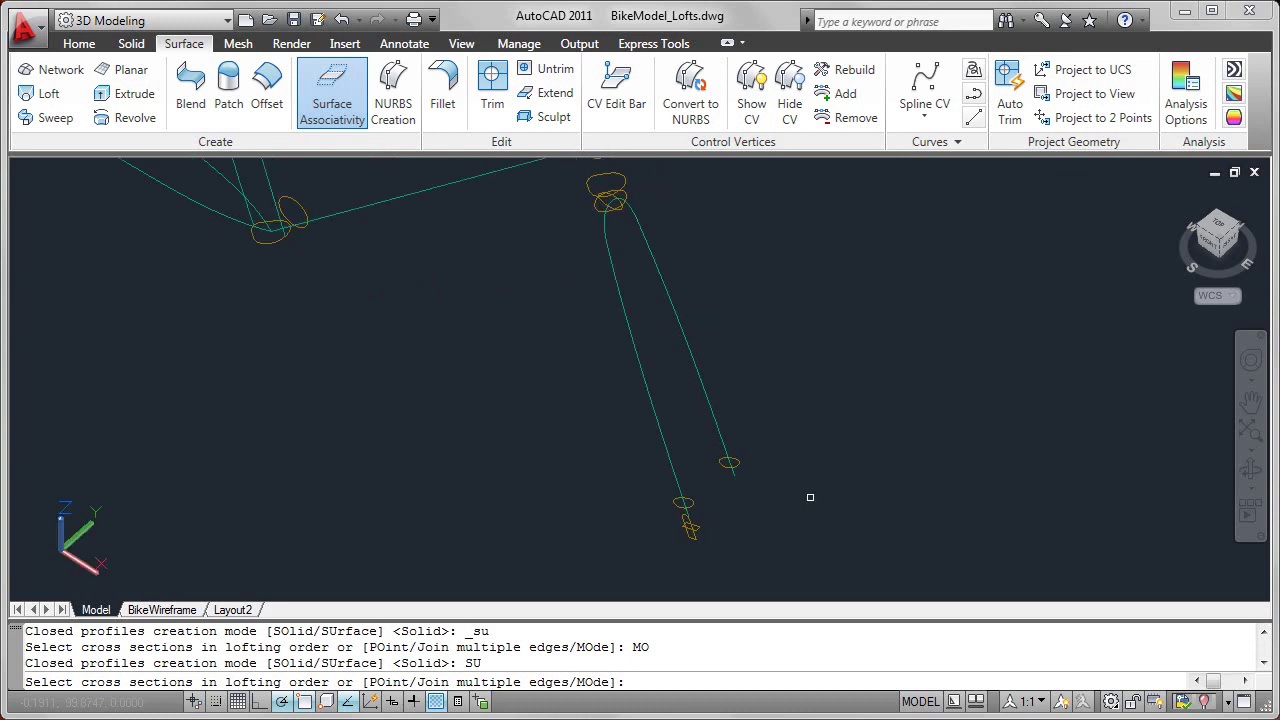
left_click(740, 461)
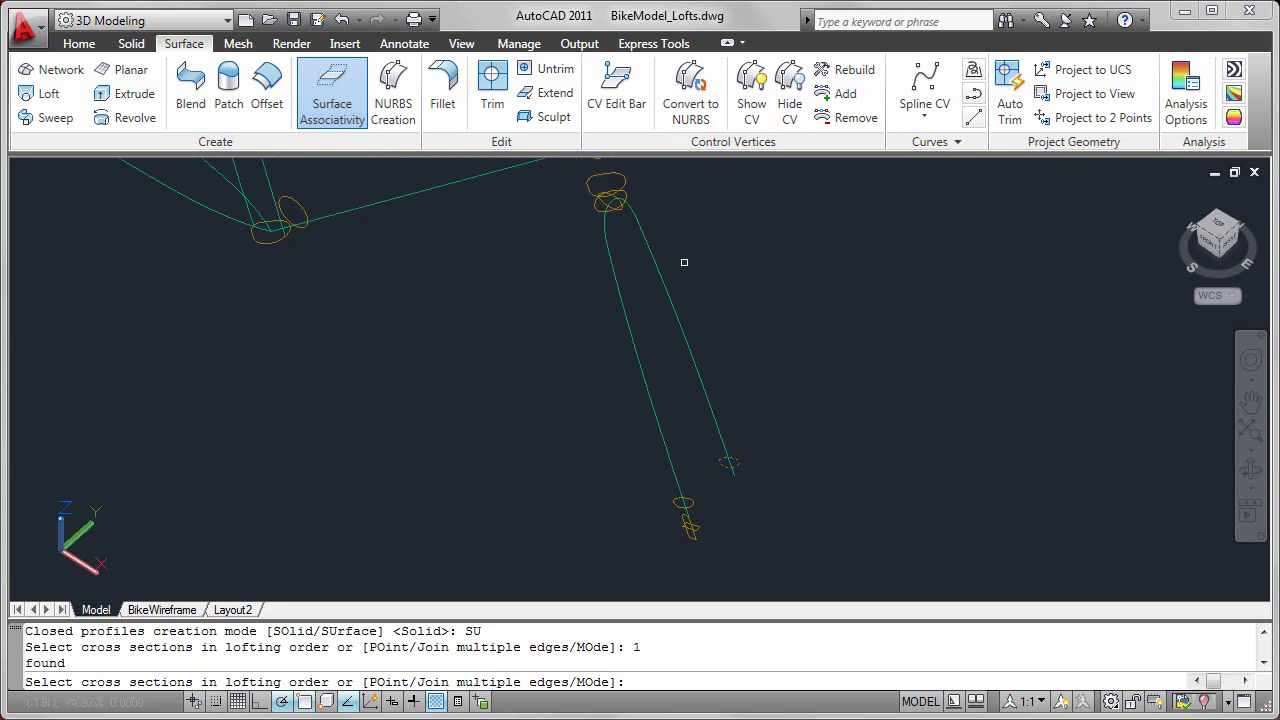
scroll(608, 194, "up", 2)
left_click(599, 211)
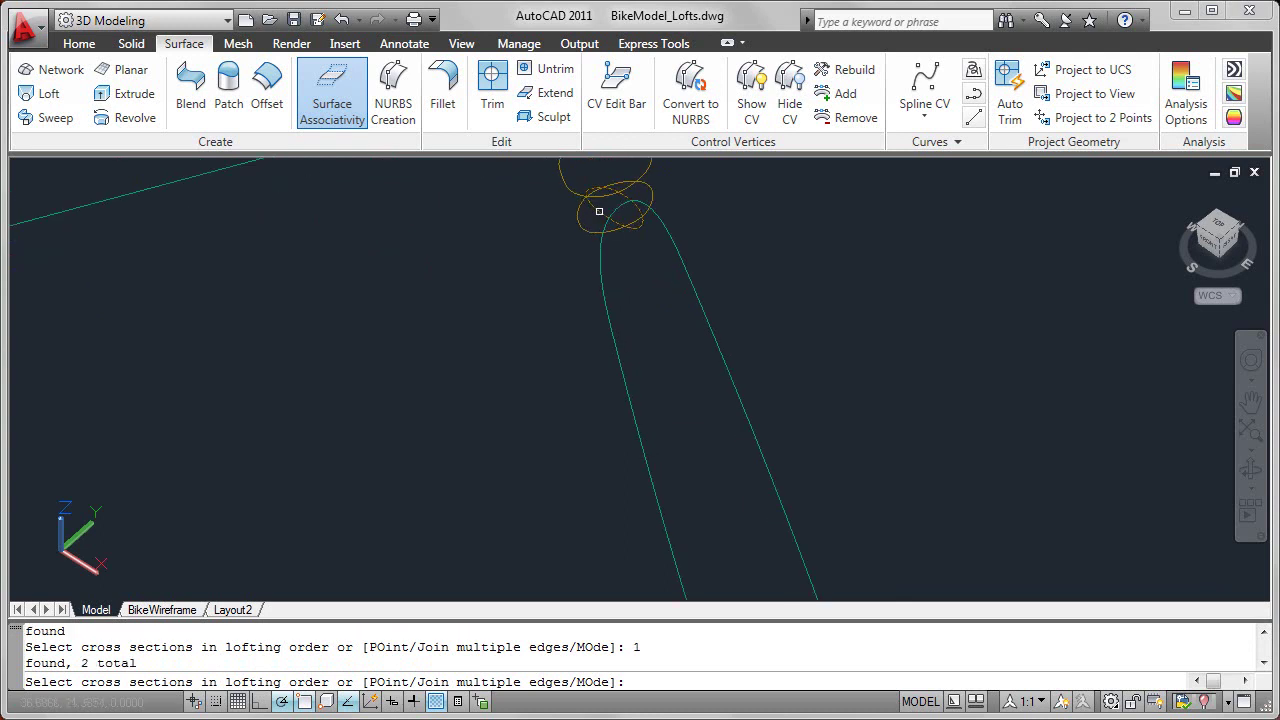
scroll(650, 280, "down", 2)
middle_click_drag(683, 386, 673, 235)
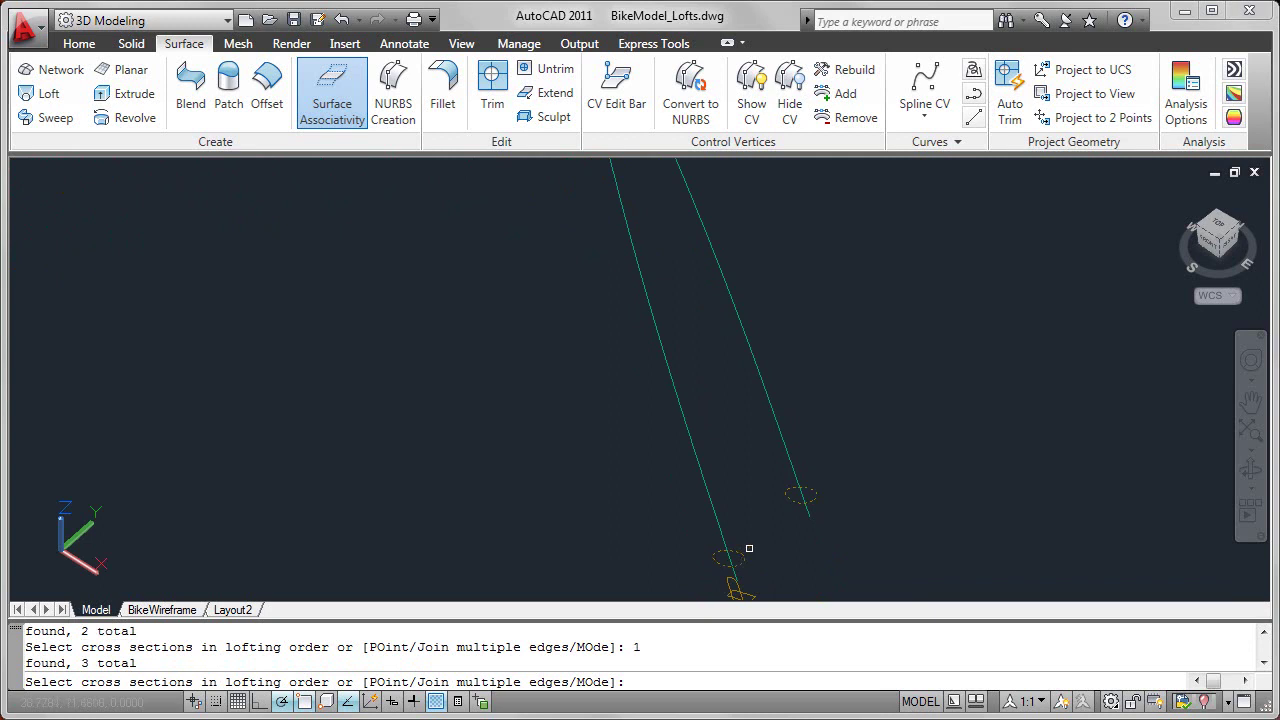
right_click(722, 408)
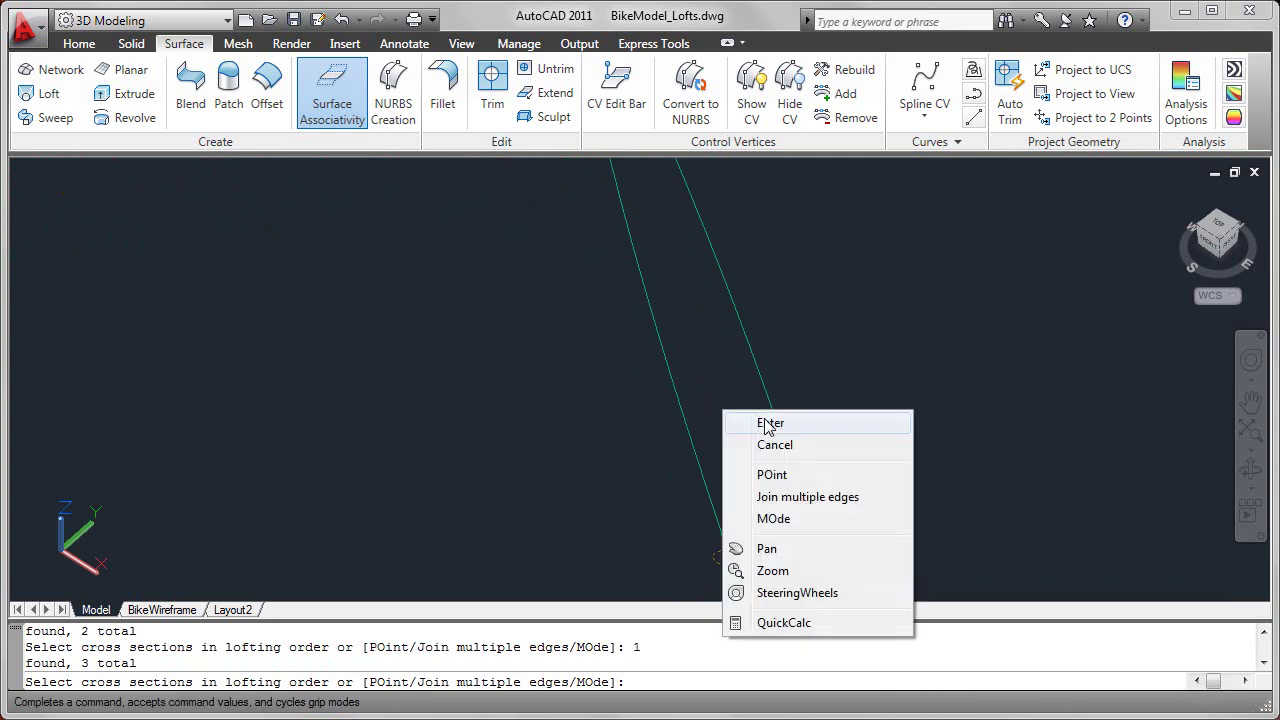
left_click(766, 424)
- Finish the fork loft with the Path option, using the U-shaped fork curve as the path
middle_click_drag(858, 330, 882, 418)
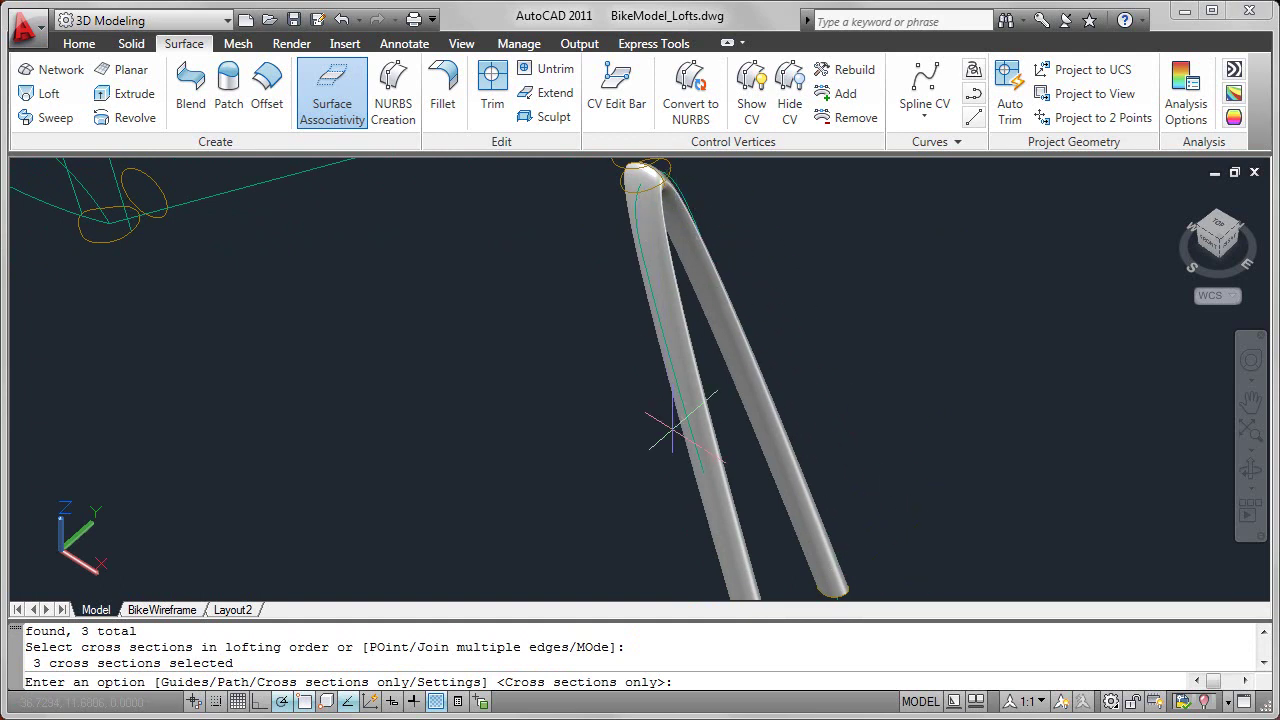
middle_click_drag(794, 270, 716, 228, "shift")
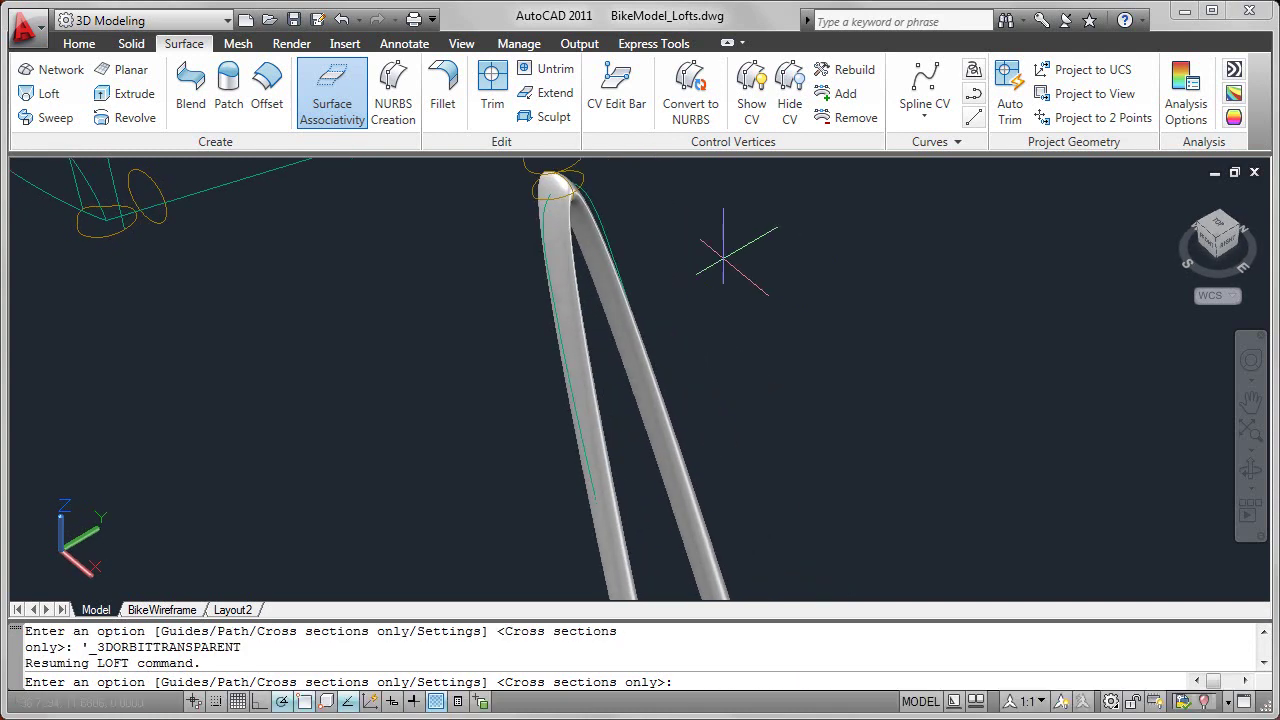
right_click(640, 190)
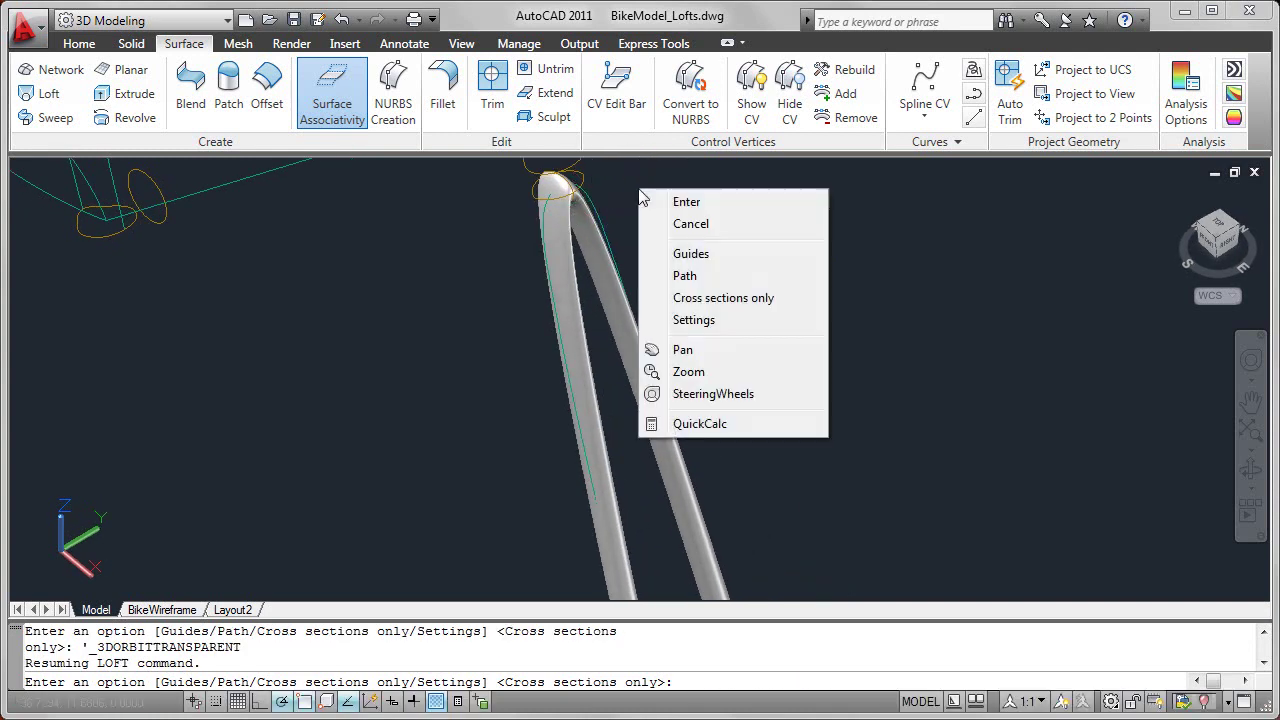
left_click(686, 276)
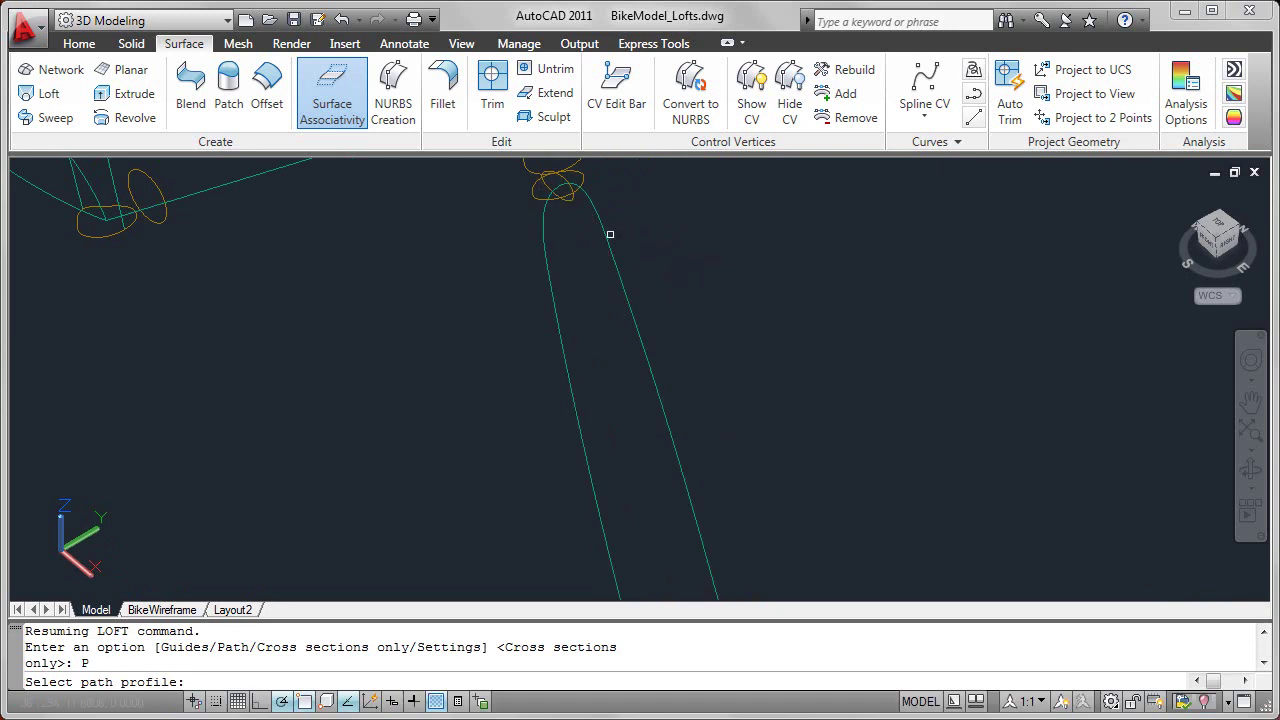
left_click(610, 234)
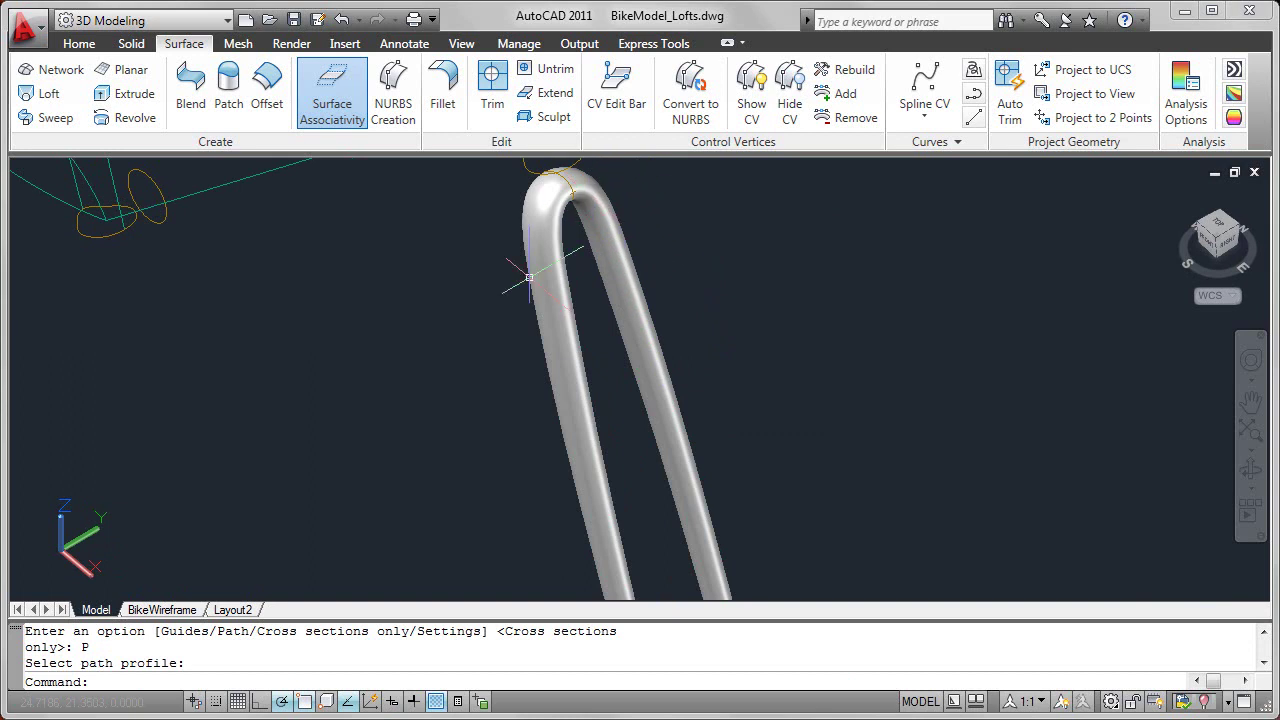
- Examine the top tube's cross sections and highlight the four long curves running through them
scroll(528, 280, "down", 2)
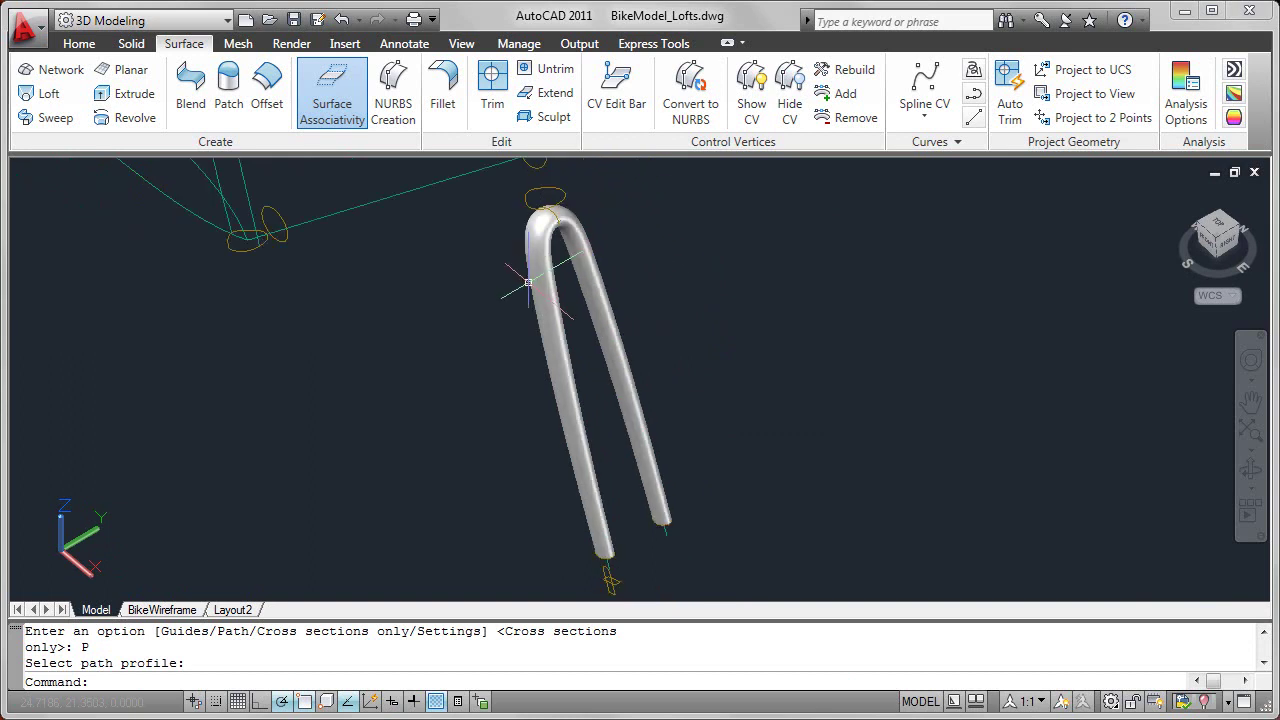
scroll(528, 283, "down", 2)
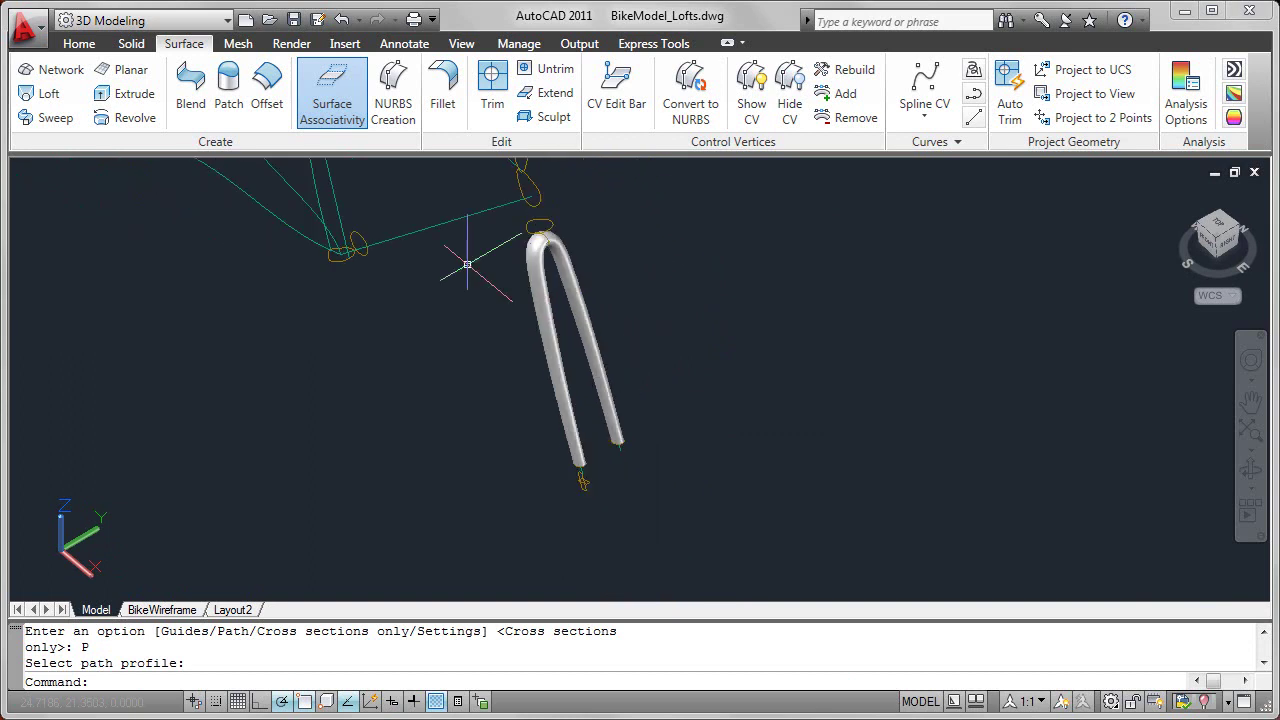
middle_click_drag(423, 206, 579, 348)
scroll(590, 335, "up", 2)
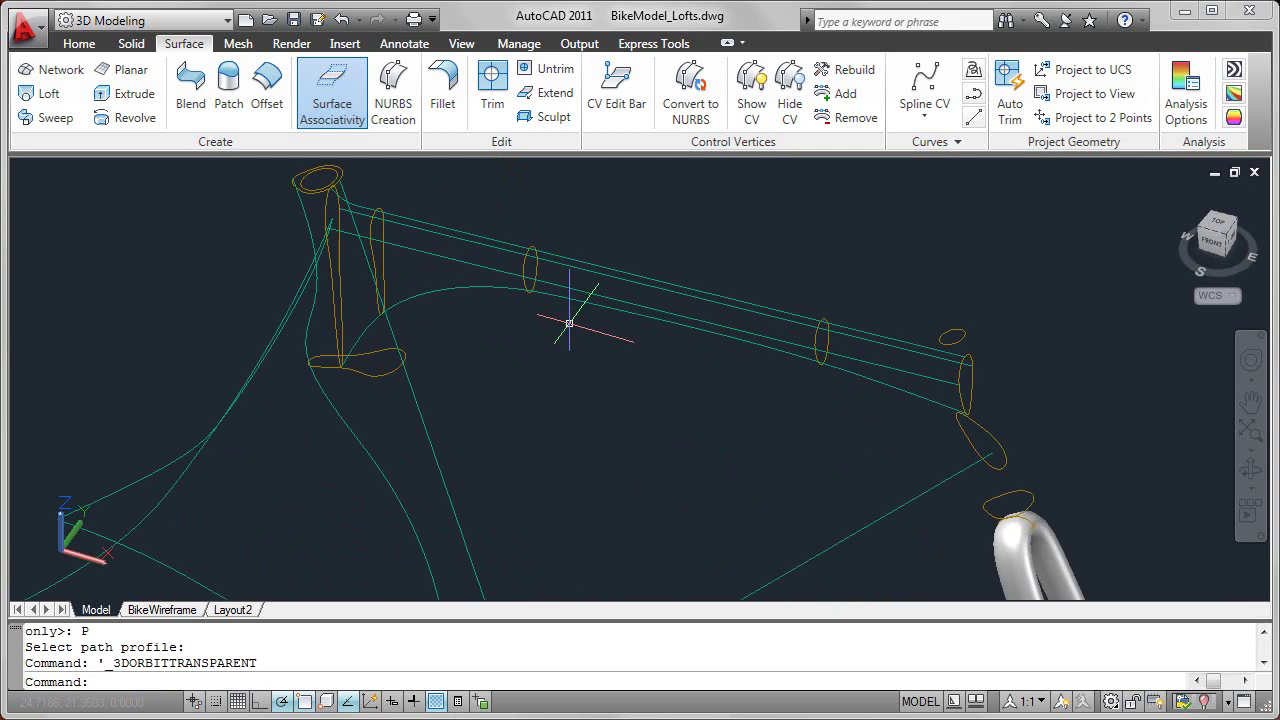
scroll(537, 363, "up", 1)
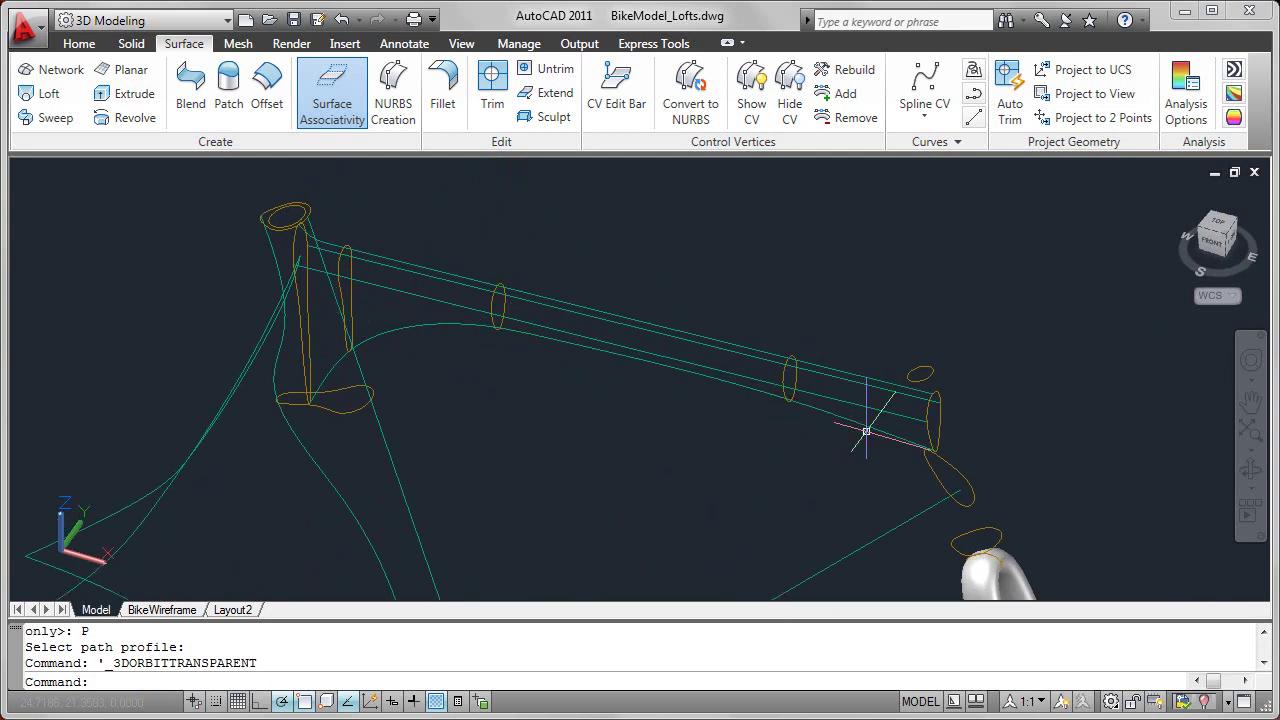
scroll(863, 434, "up", 1)
left_click(871, 338)
left_click(819, 450)
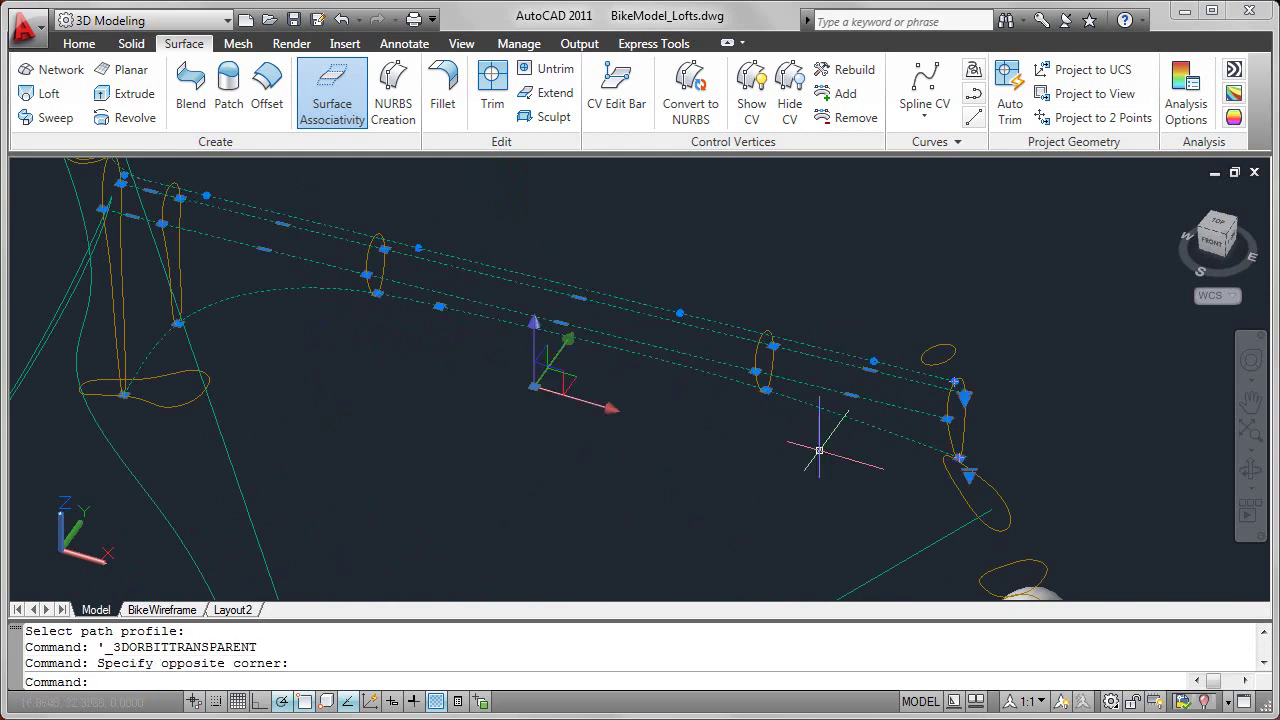
key("Escape")
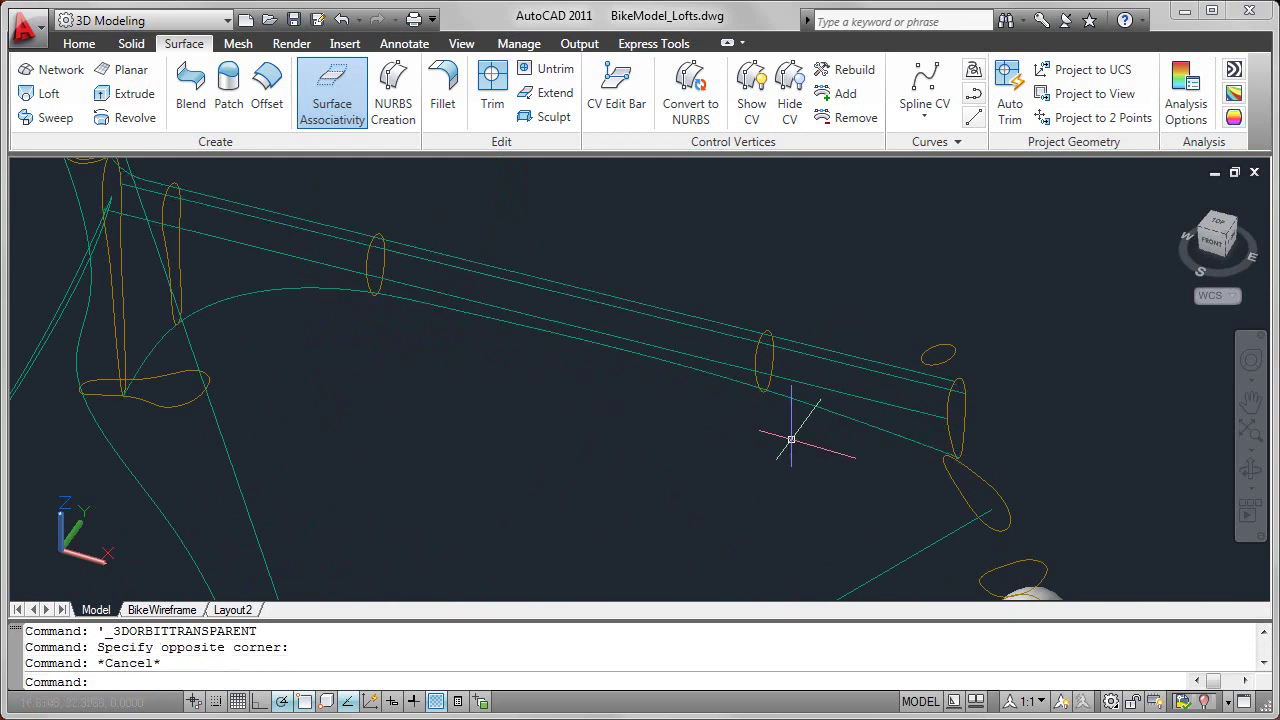
- Start a surface Loft through the top tube's five cross sections, in order from the seat tube end to the head tube end
left_click(62, 99)
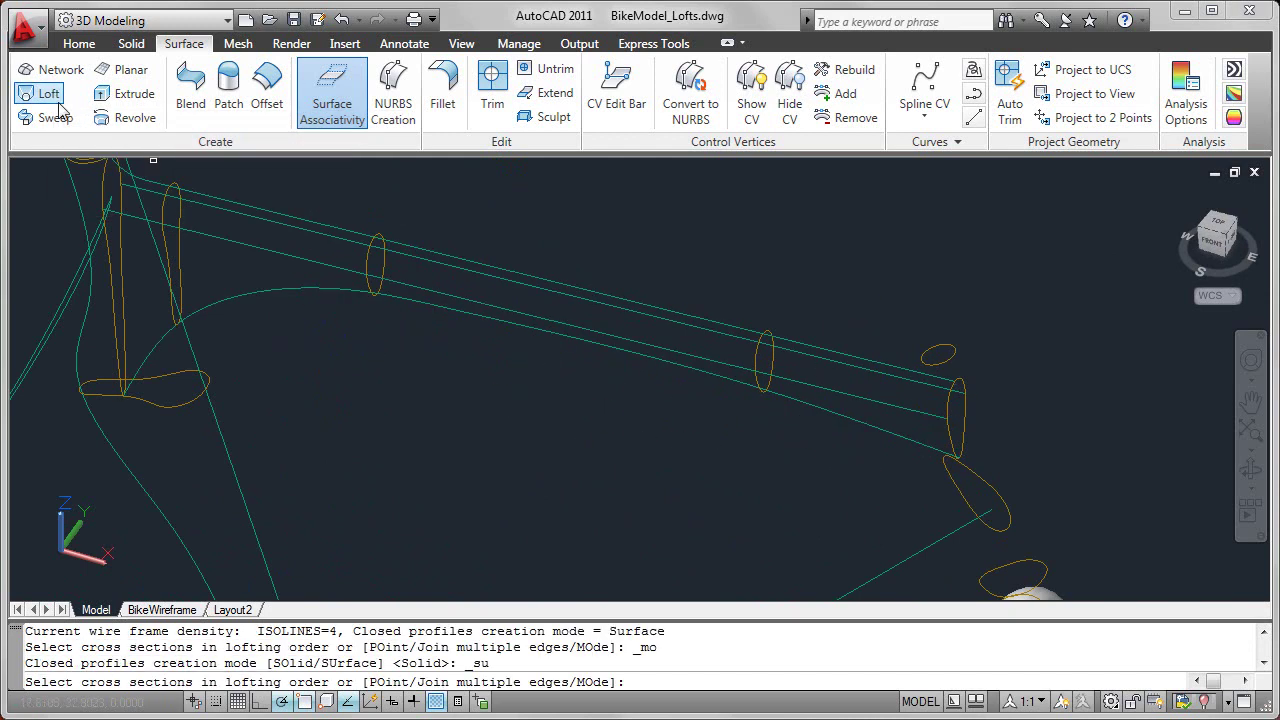
left_click(121, 281)
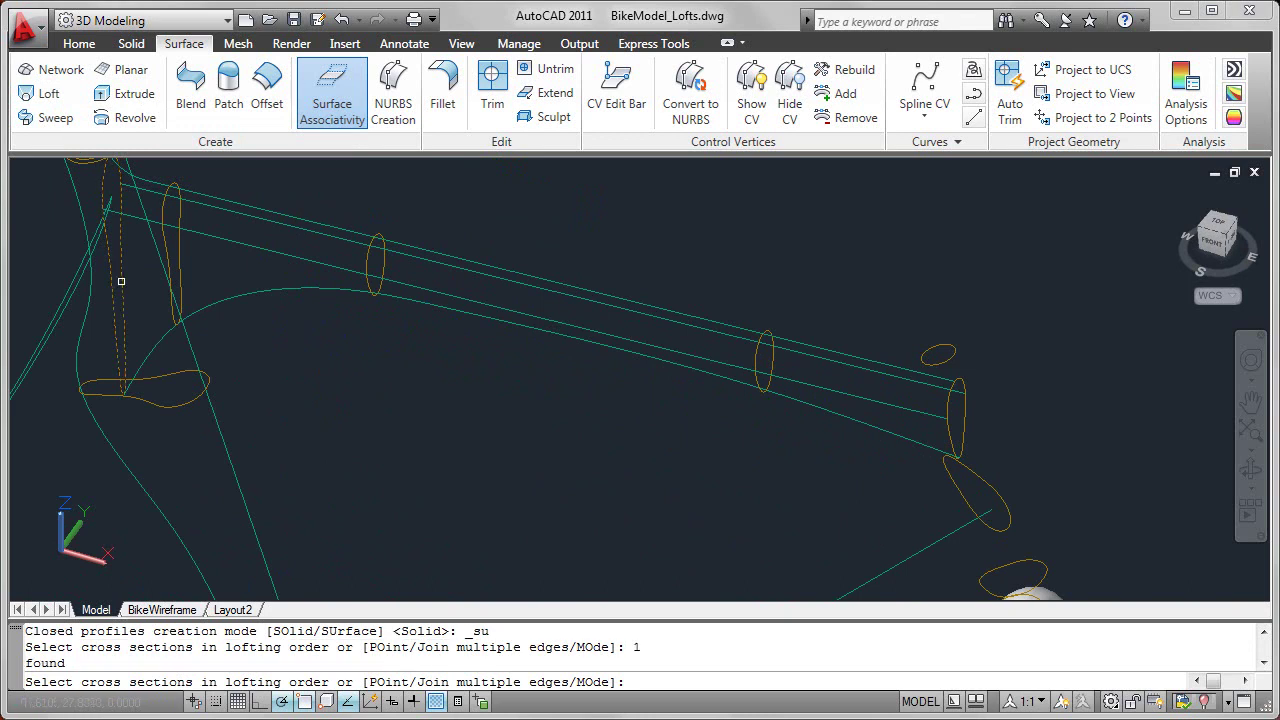
left_click(179, 255)
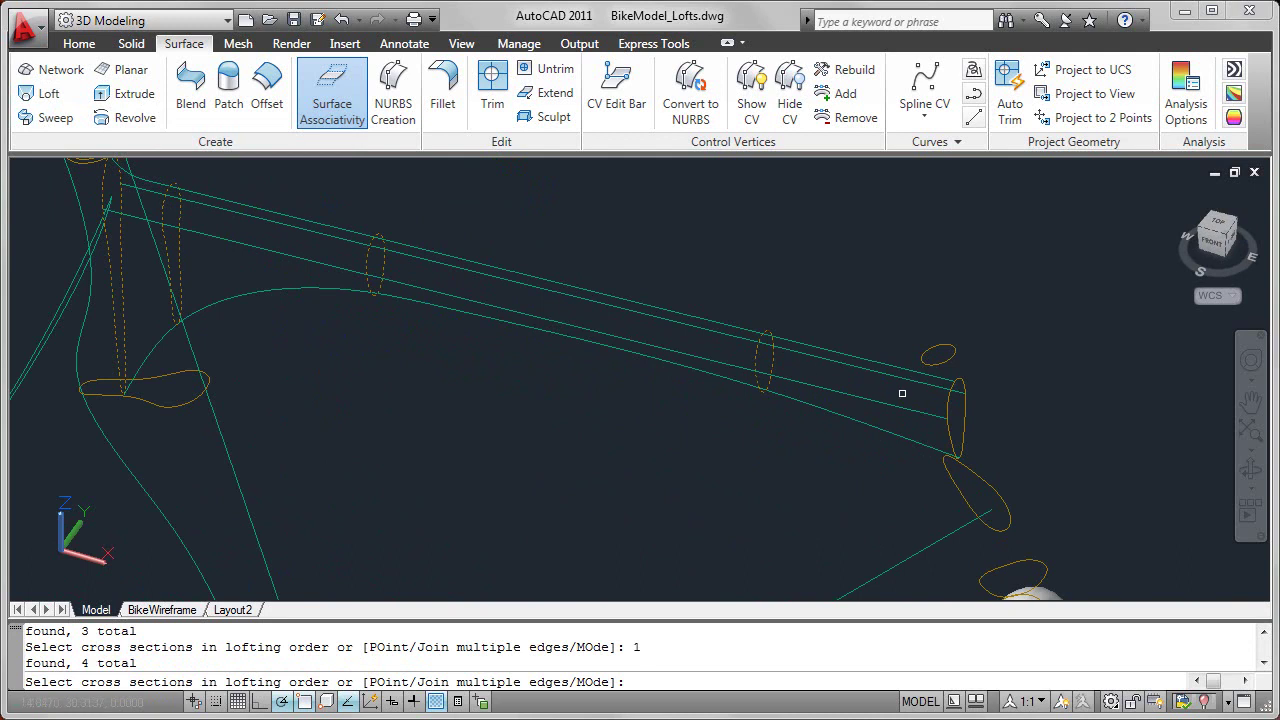
key("Return")
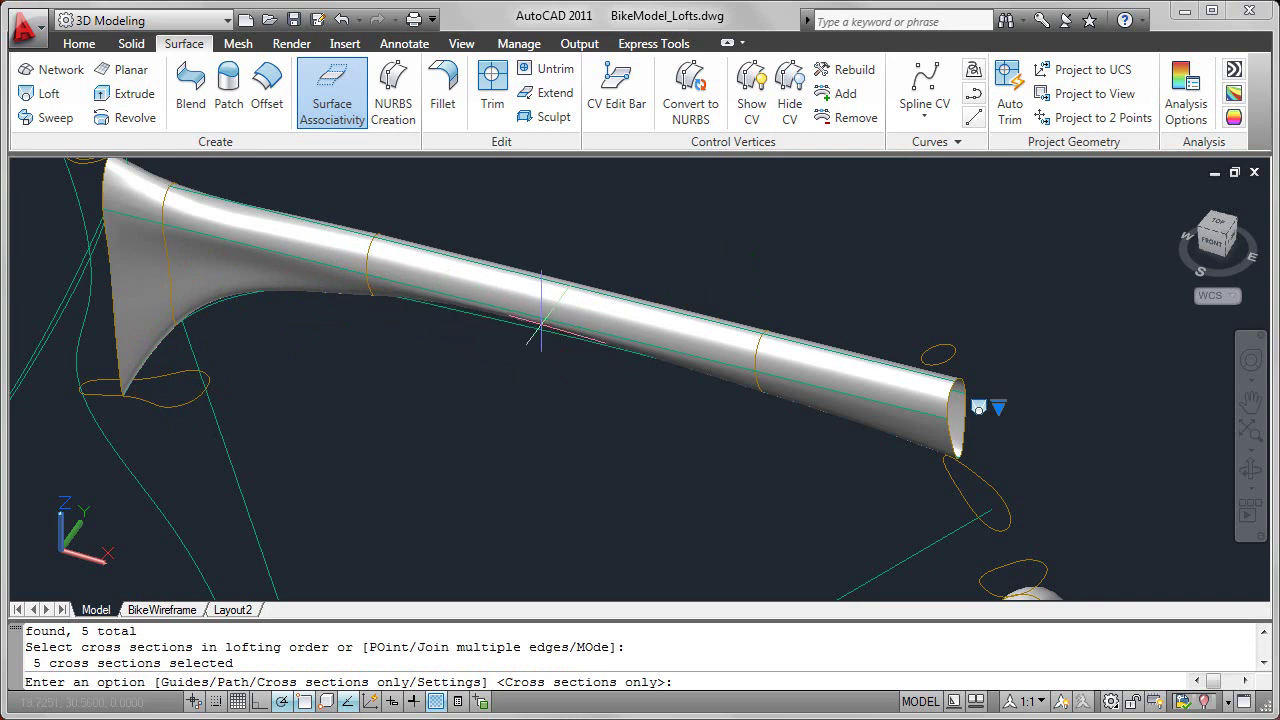
- Finish the top tube loft with the Guides option, using the four long curves along the tube as guide profiles
right_click(478, 221)
left_click(533, 310)
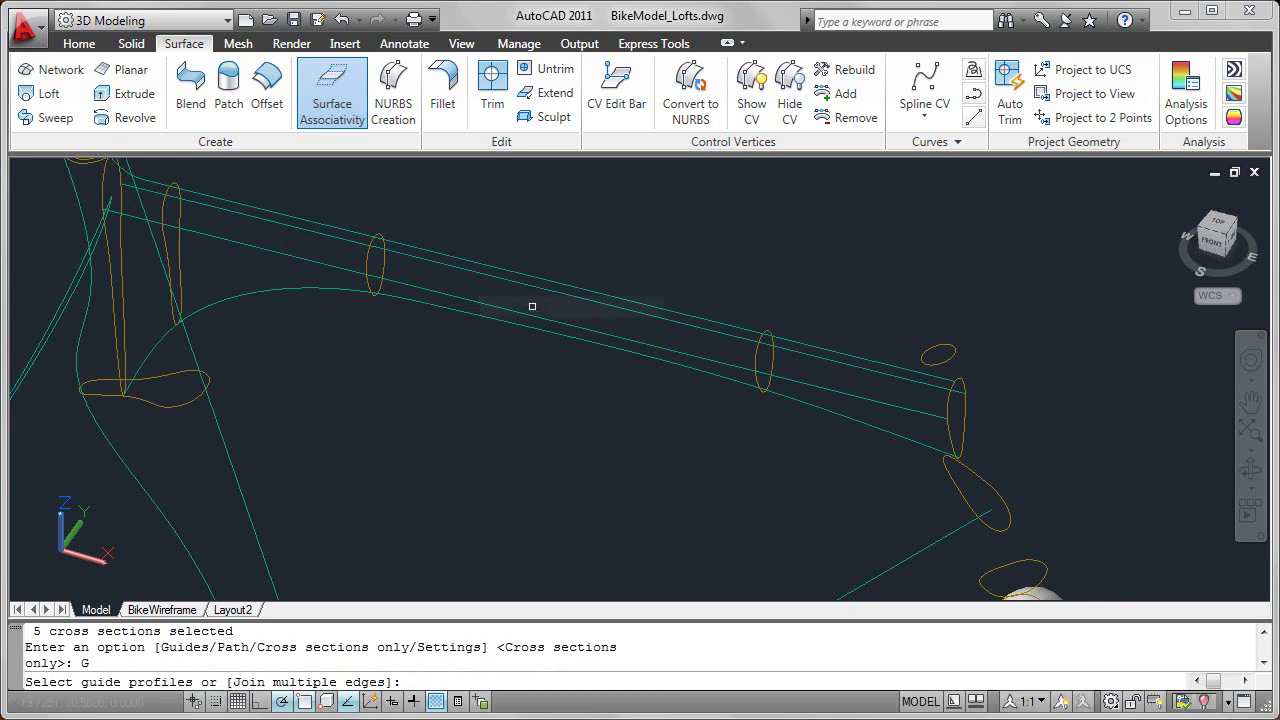
left_click(571, 262)
left_click(498, 368)
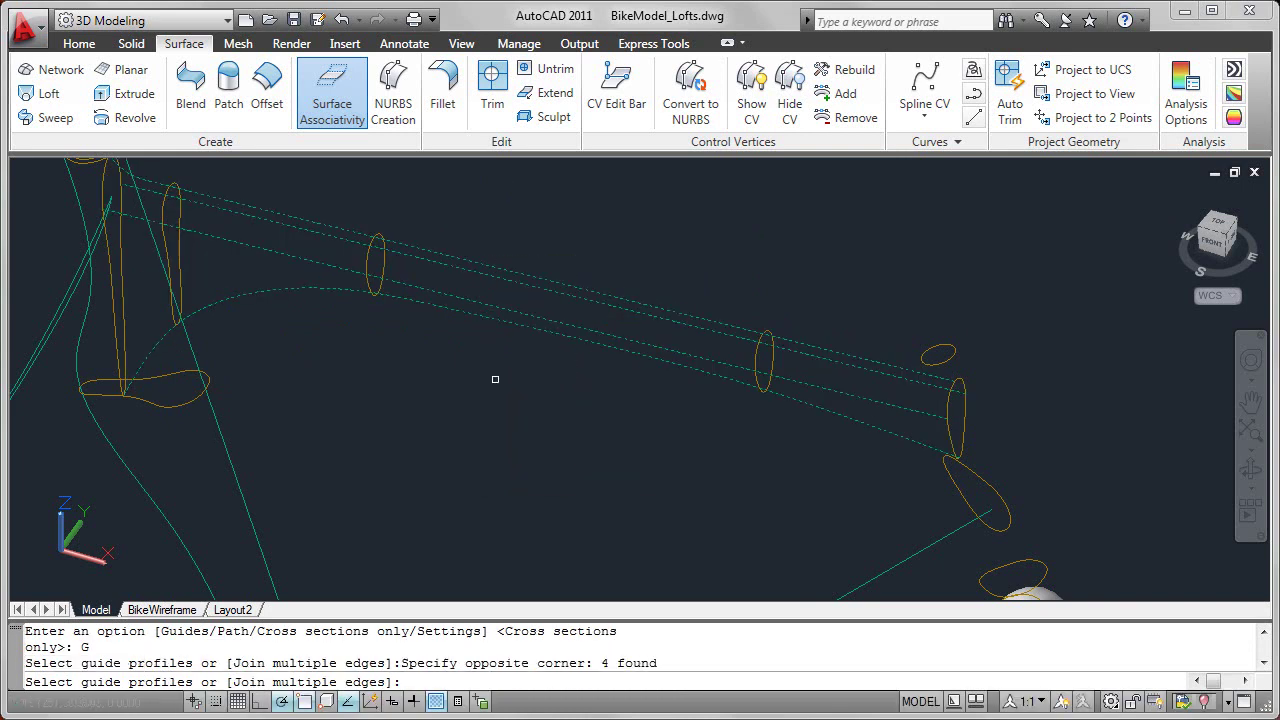
right_click(453, 346)
left_click(513, 362)
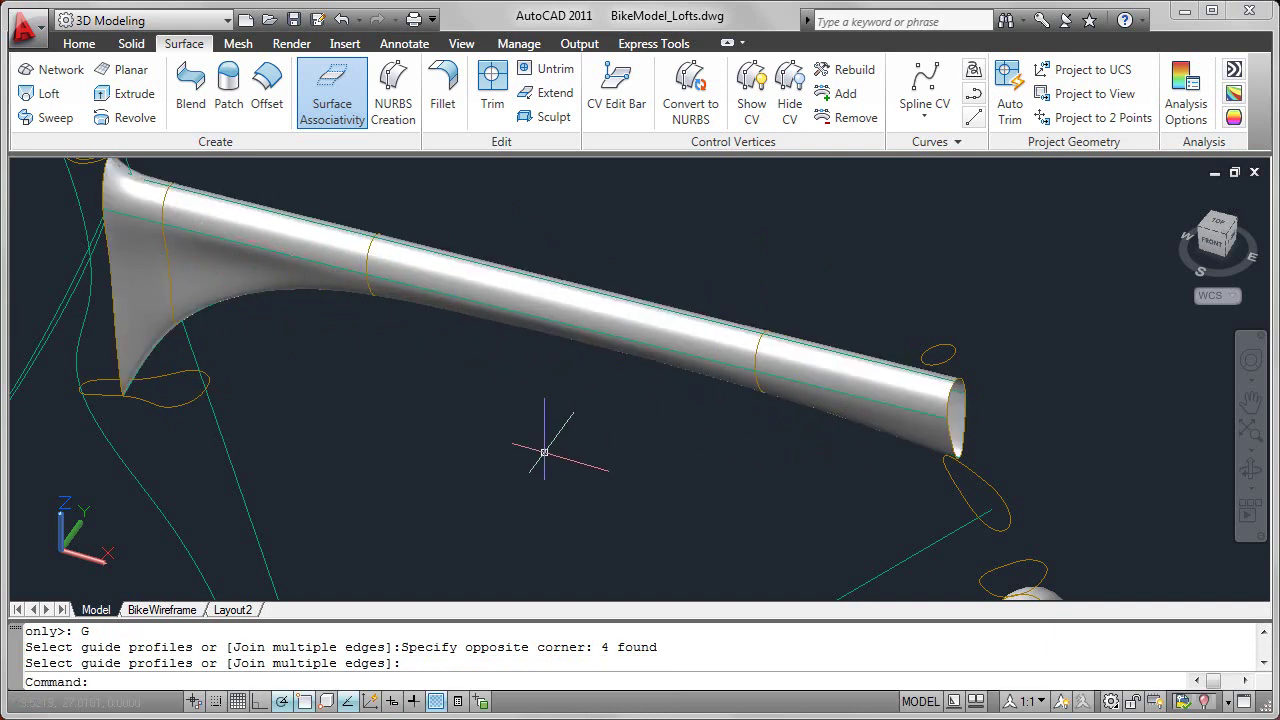
- Start a surface Loft through the seat tube's three cross sections, in order from the top down to the bottom bracket
key("Return")
middle_click_drag(324, 391, 528, 414)
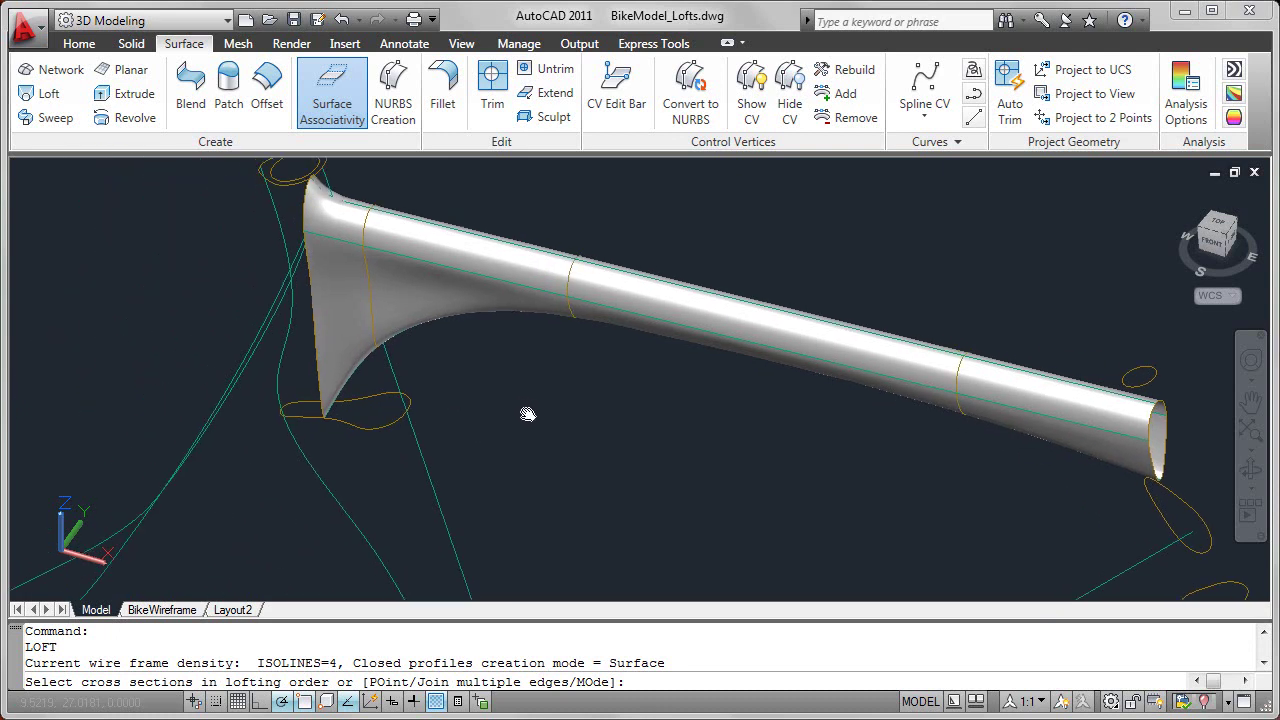
left_click(287, 186)
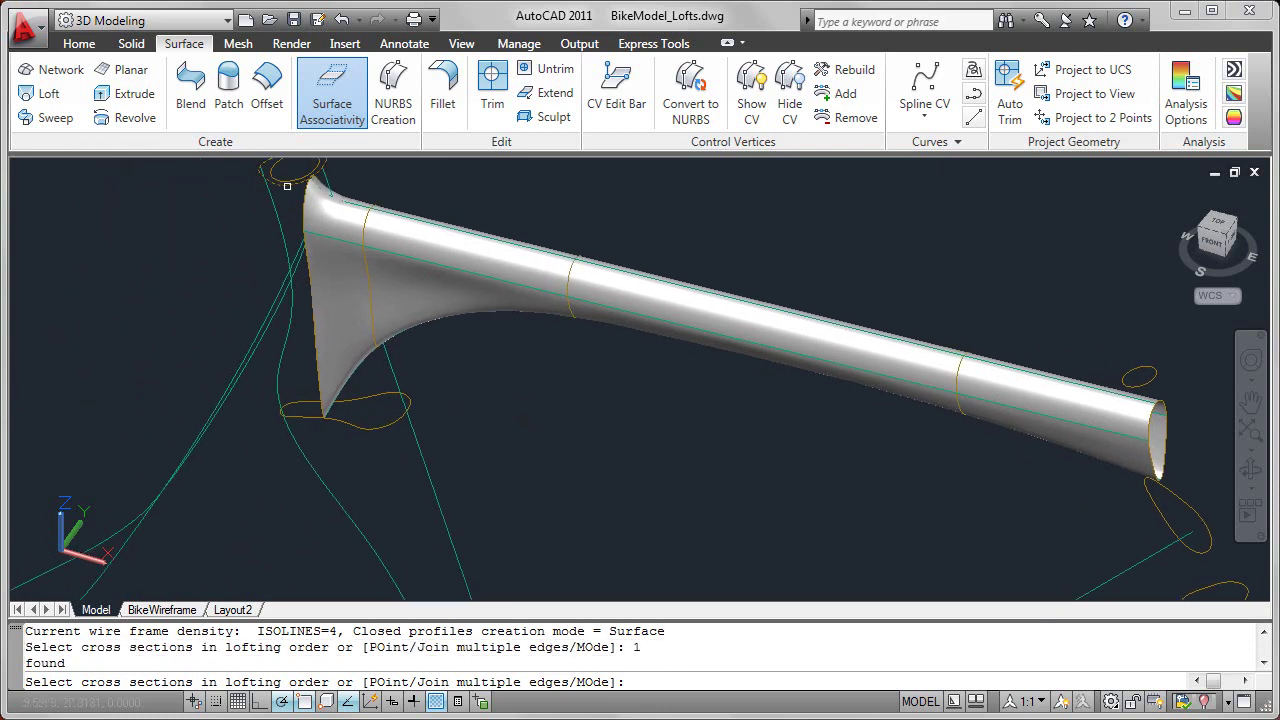
left_click(365, 432)
scroll(361, 420, "down", 2)
left_click(358, 422)
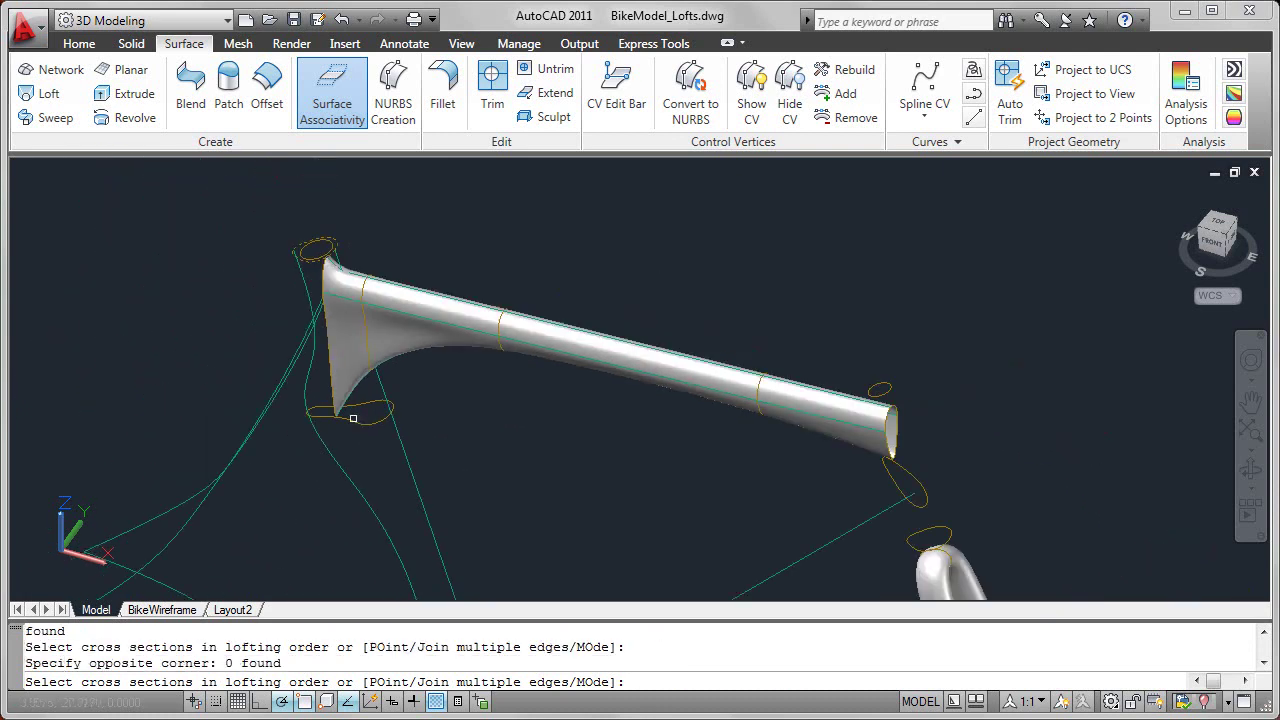
left_click(361, 428)
middle_click_drag(372, 440, 316, 236)
left_click(432, 563)
key("Return")
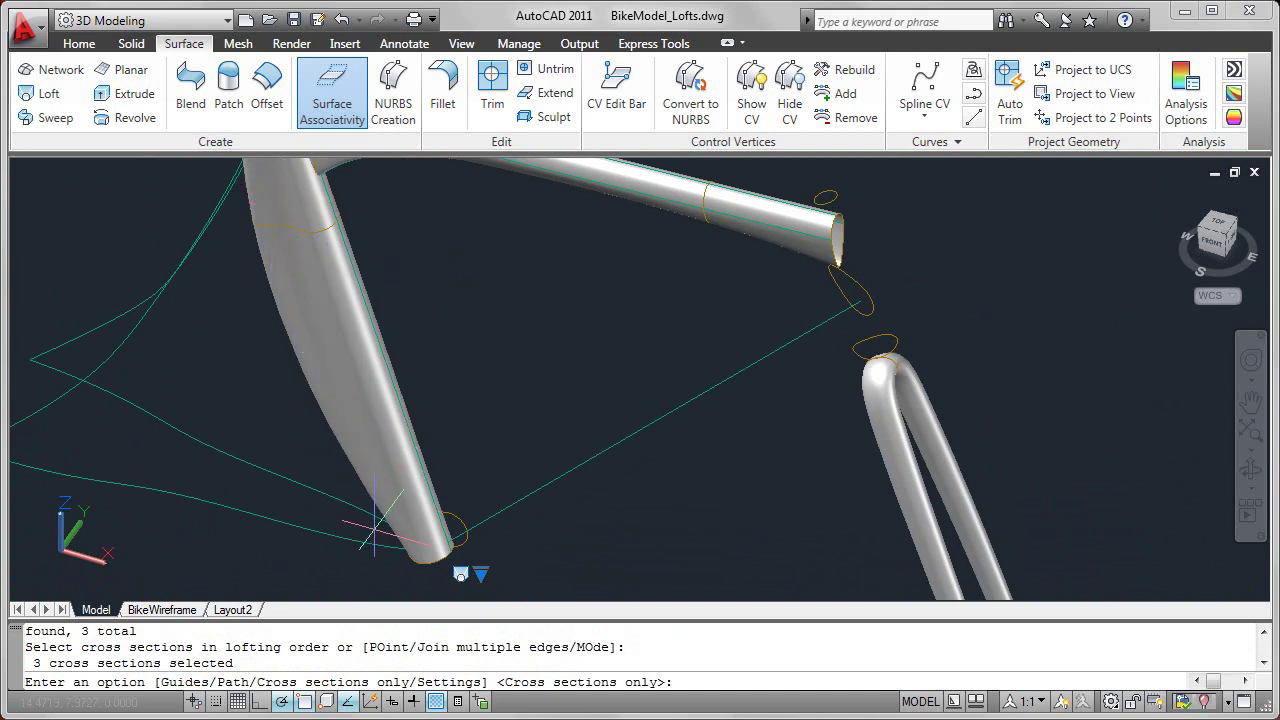
- Finish the seat tube loft with the Guides option, using the two long curves along the tube as guide profiles
right_click(445, 315)
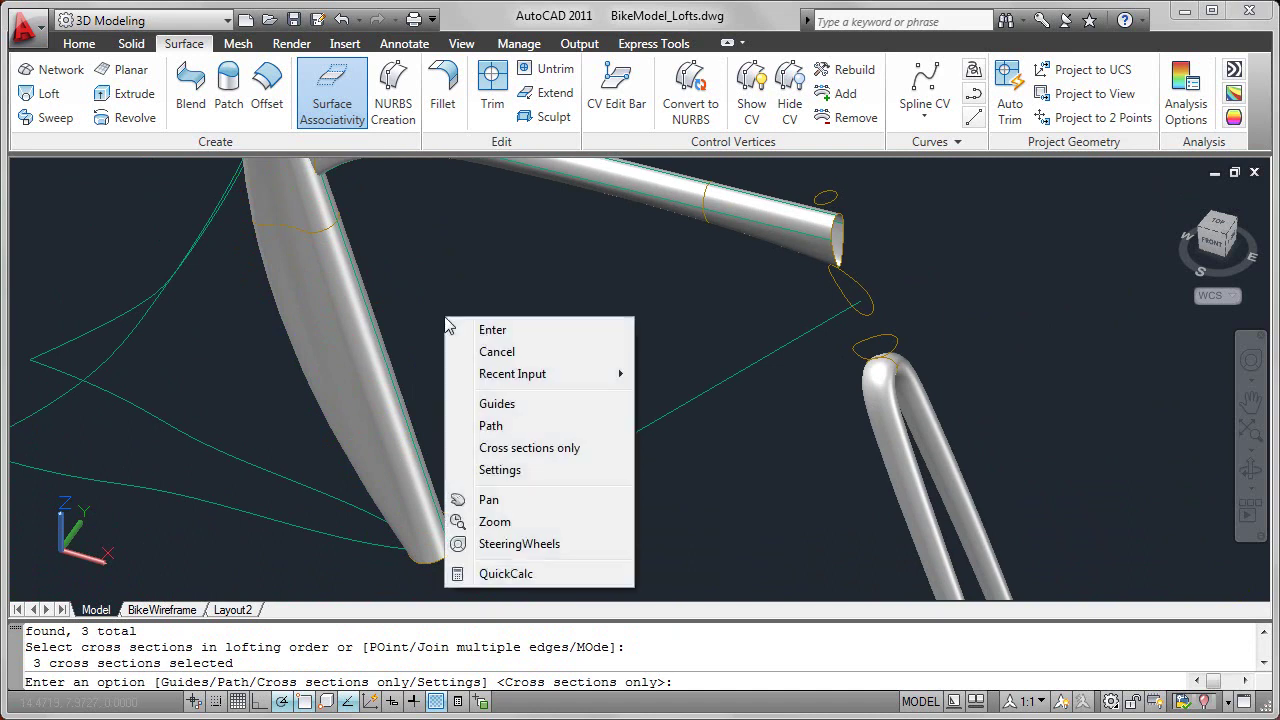
left_click(486, 403)
left_click(423, 305)
left_click(292, 372)
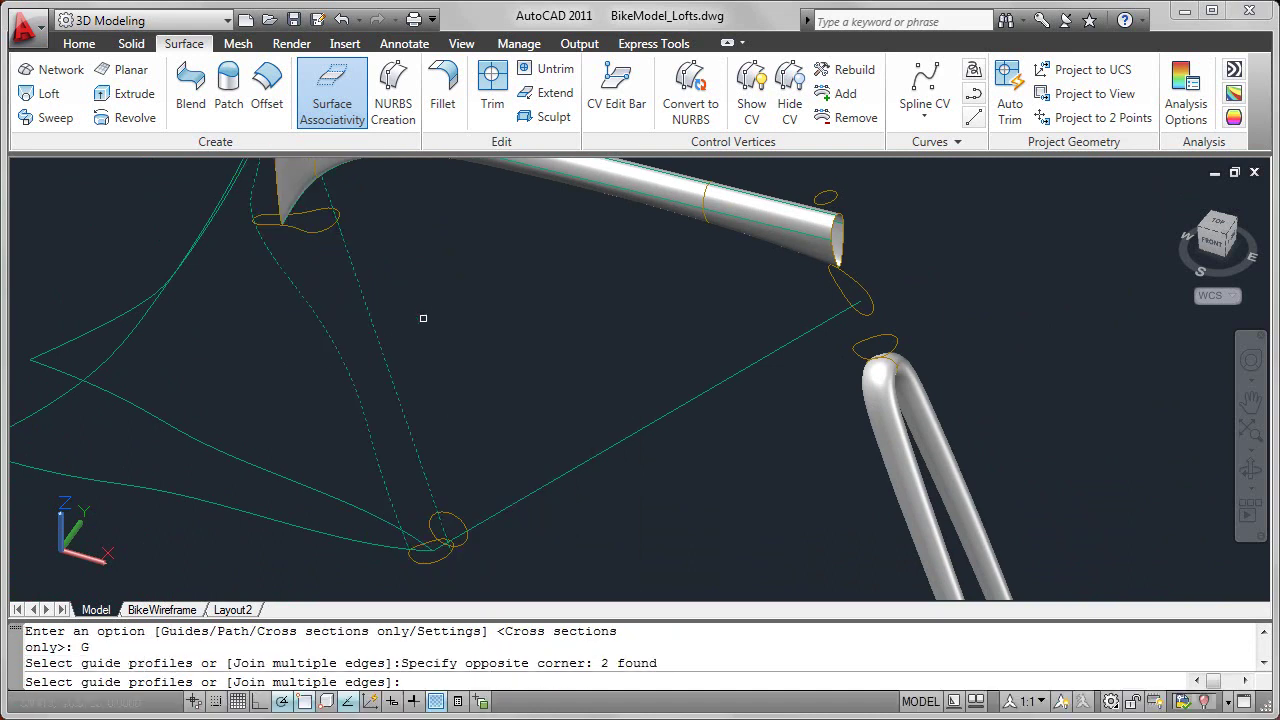
right_click(423, 316)
left_click(473, 329)
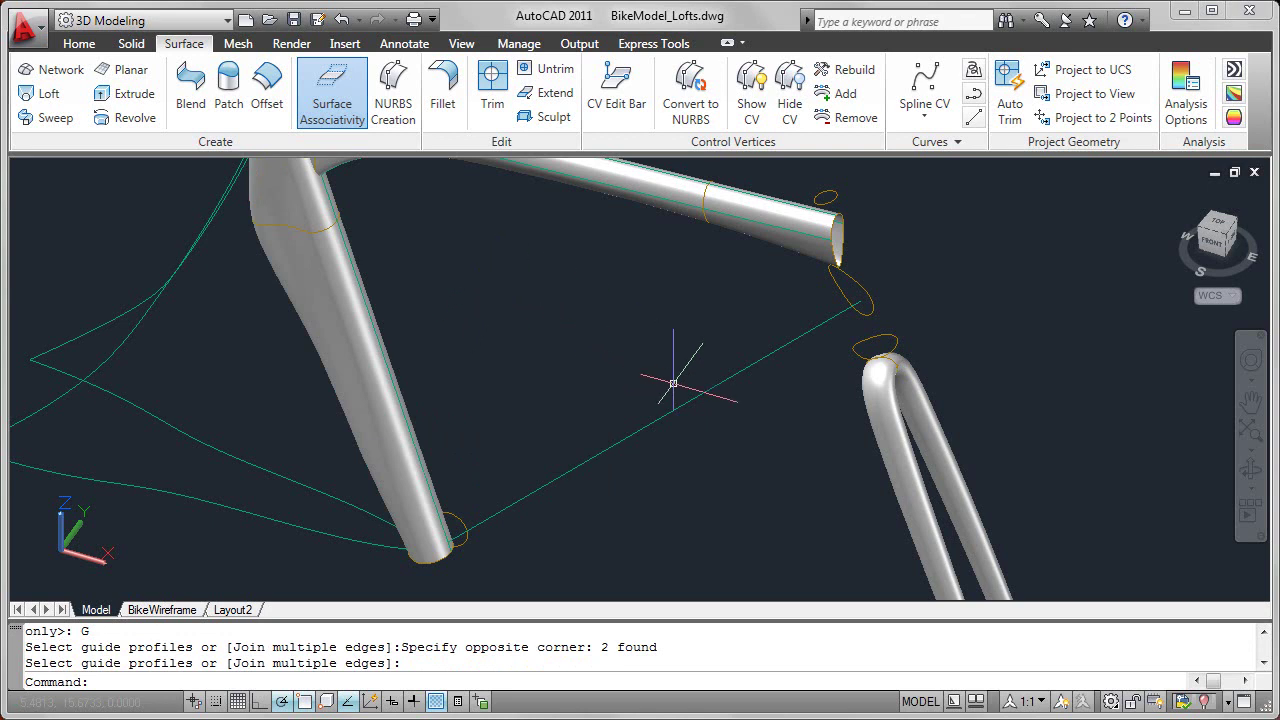
- End the object isolation to bring back the hidden frame parts, and hide the fork surface below the head tube
left_click(1206, 704)
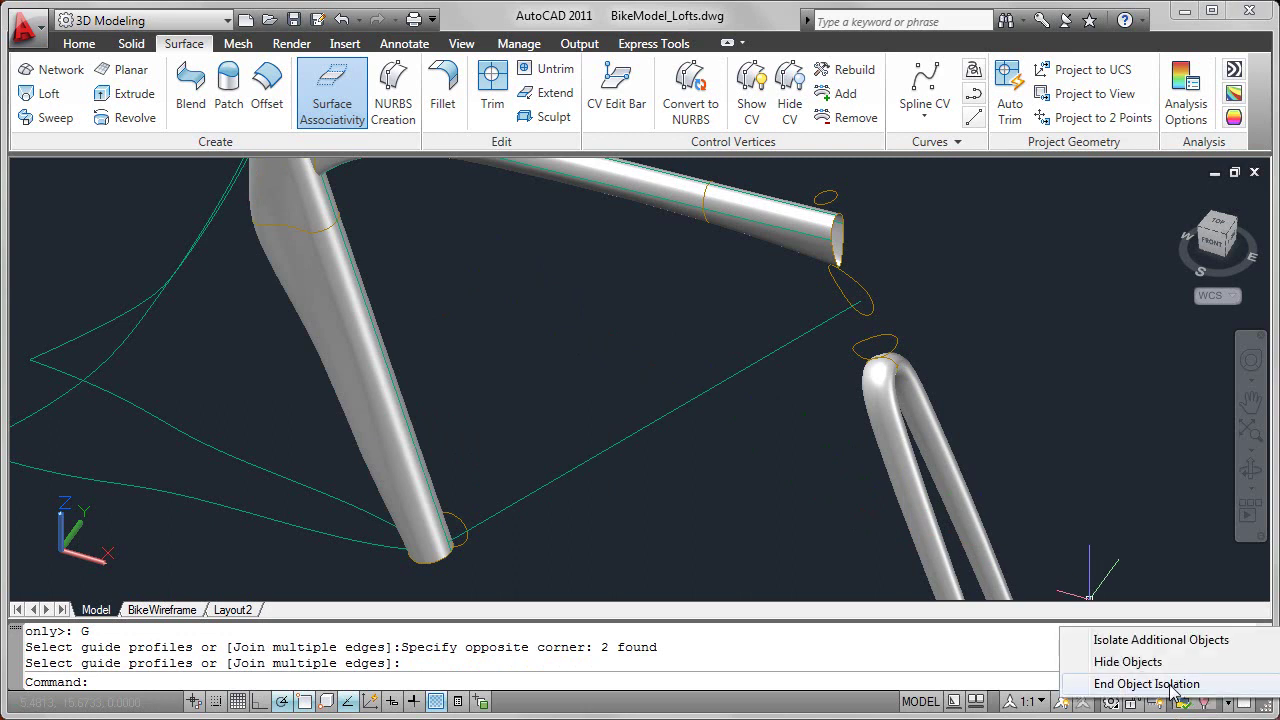
left_click(1172, 688)
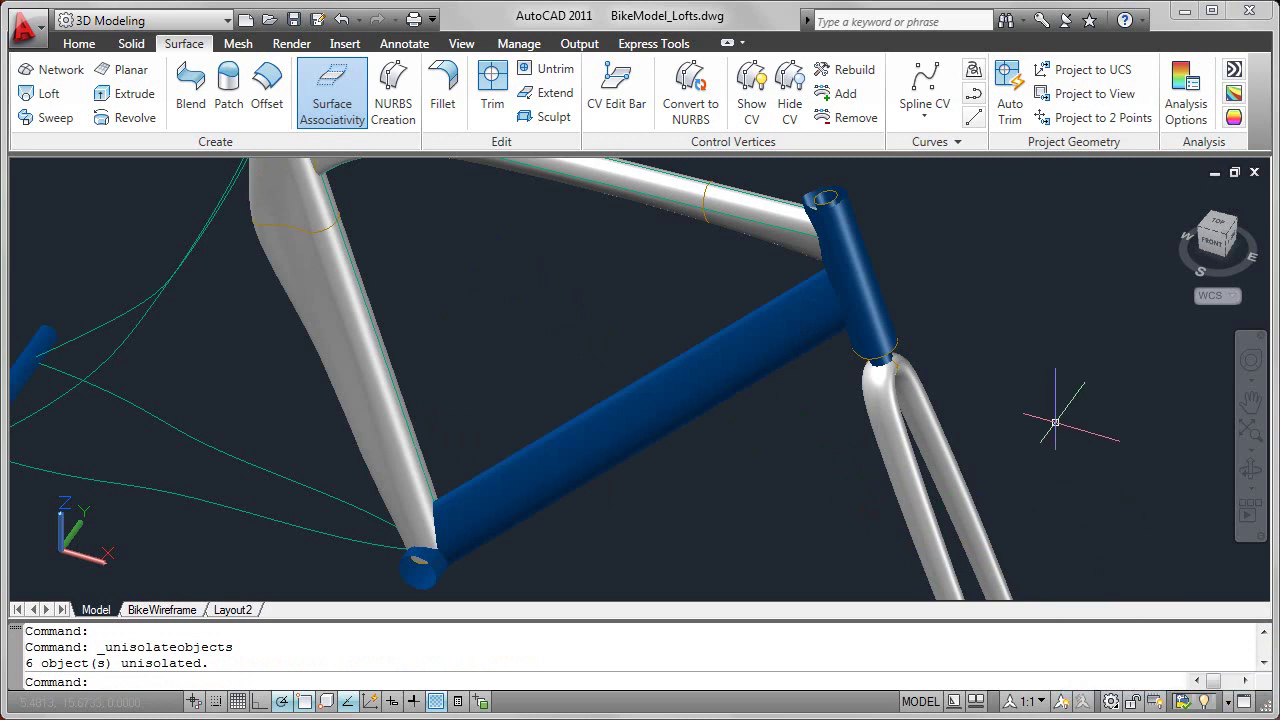
middle_click_drag(1052, 422, 1013, 388, "shift")
scroll(873, 360, "up", 3)
scroll(873, 360, "up", 2)
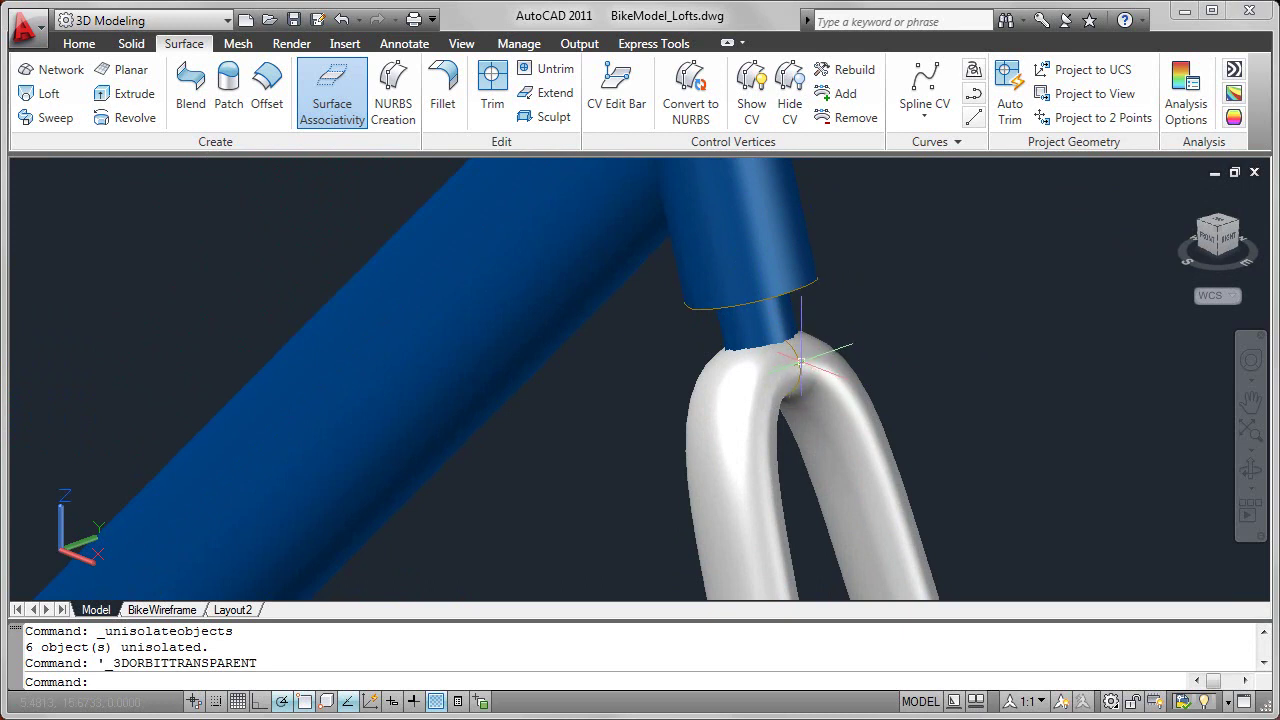
left_click(833, 362)
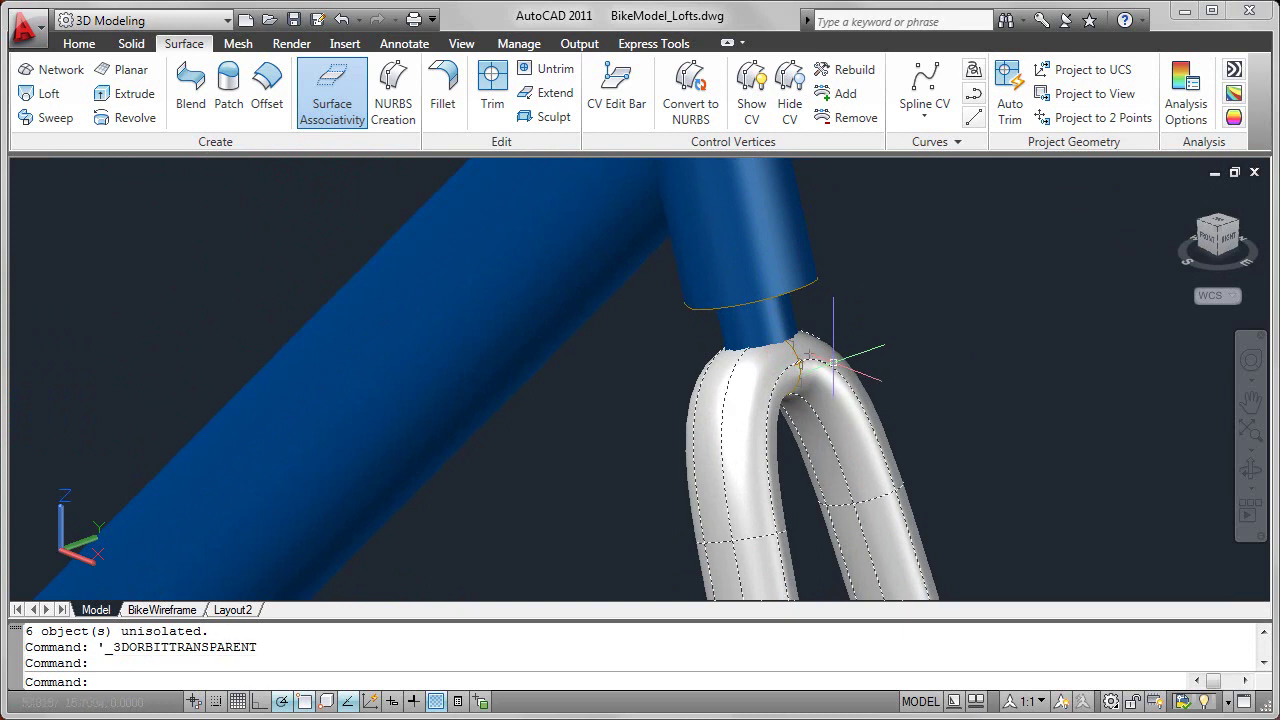
right_click(815, 451)
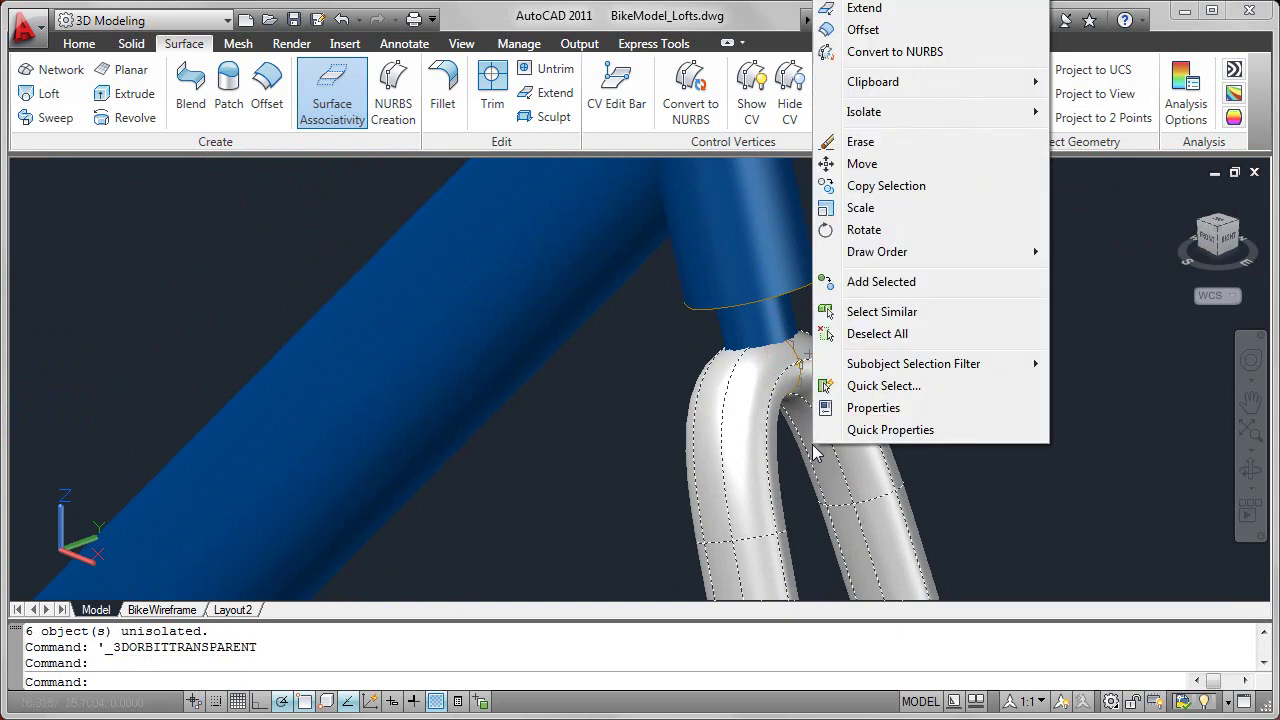
mouse_move(873, 115)
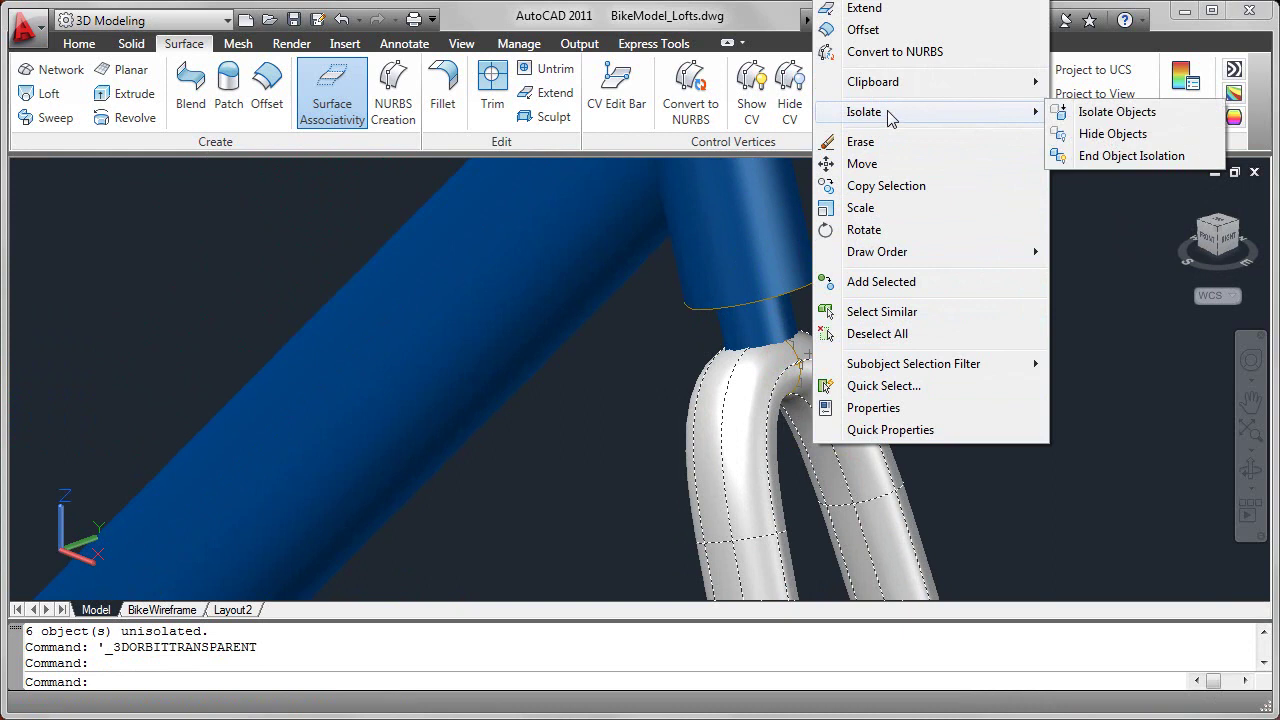
left_click(1092, 135)
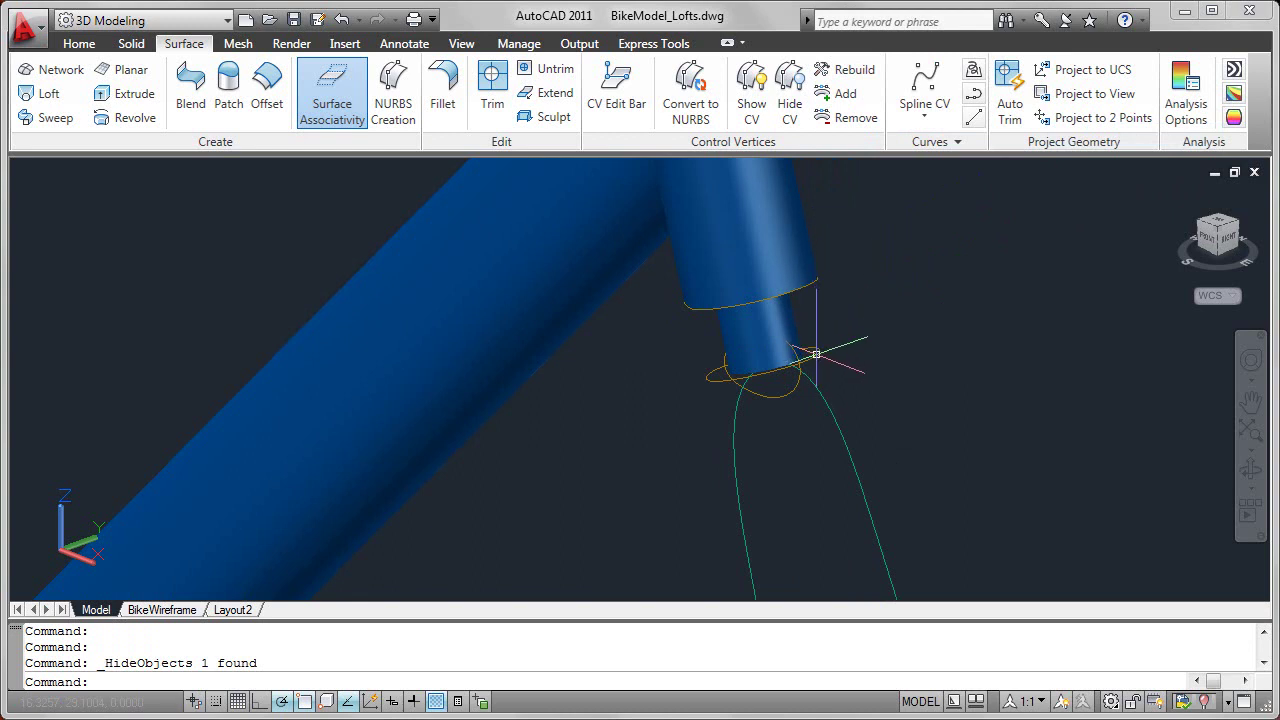
- Start a surface Loft from the lower edge of the head tube to the closed cross-section curve at the fork crown
left_click(48, 93)
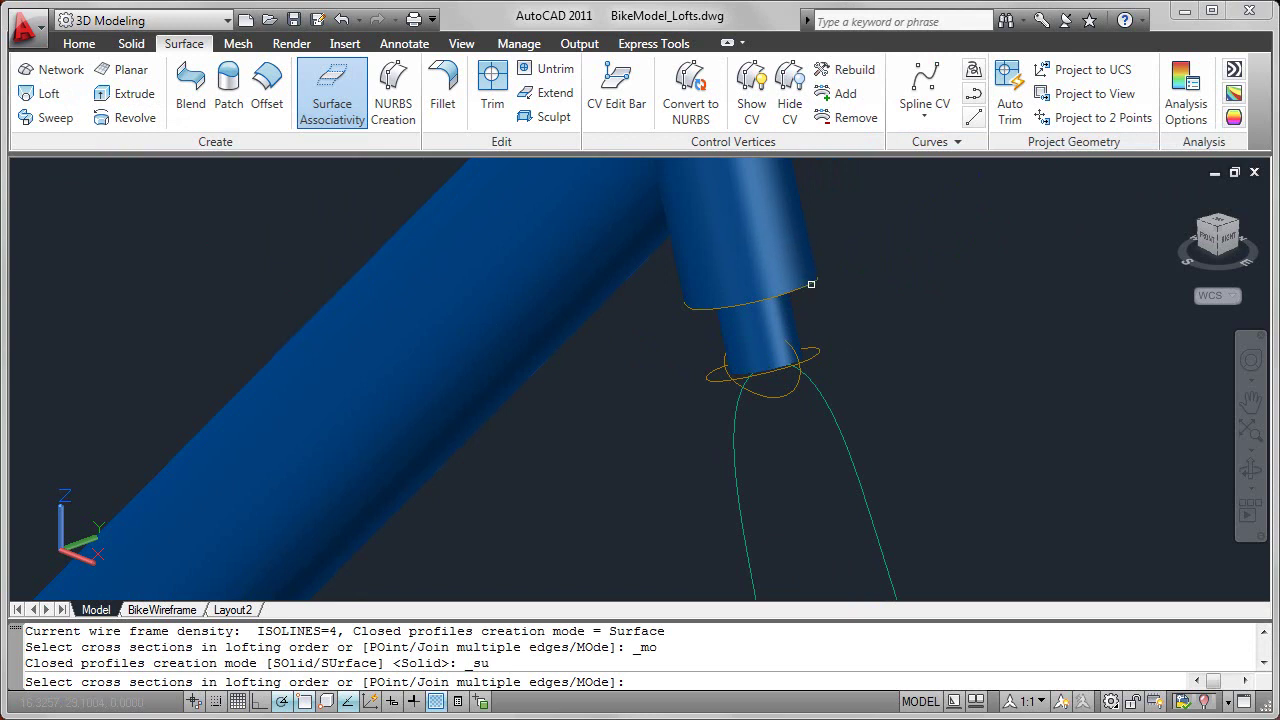
key("Return")
key("Return")
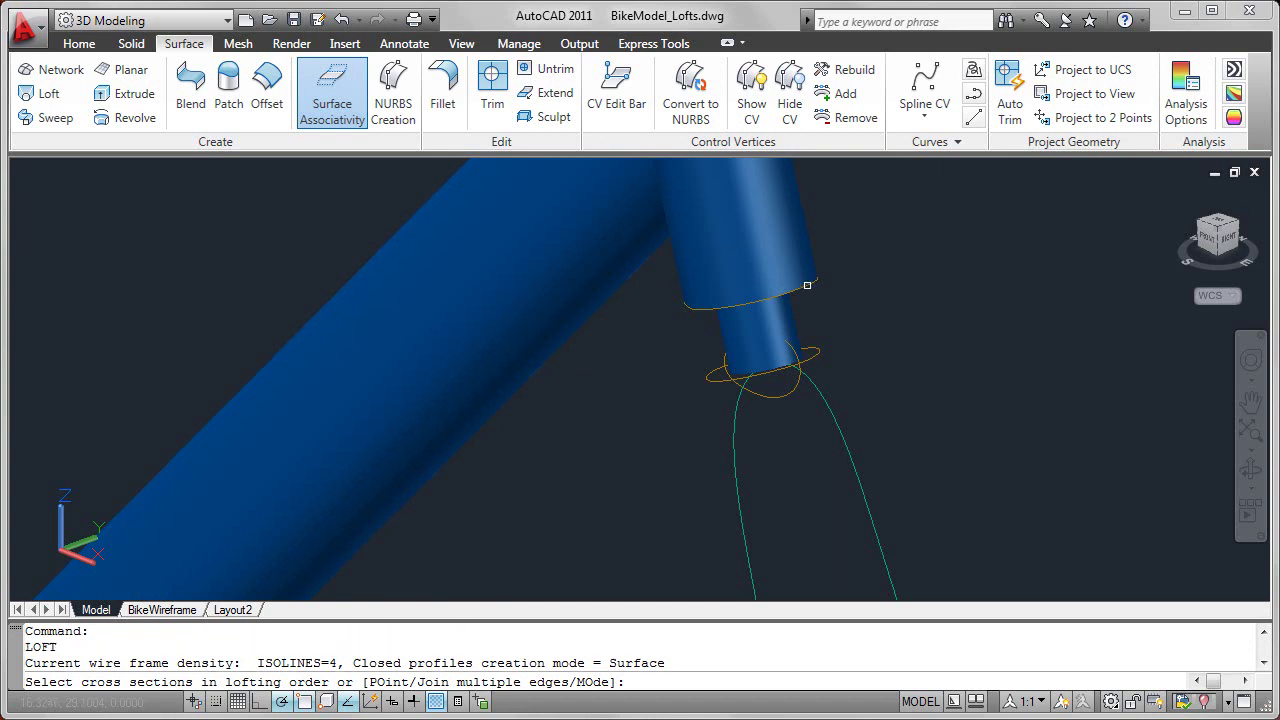
left_click(807, 285)
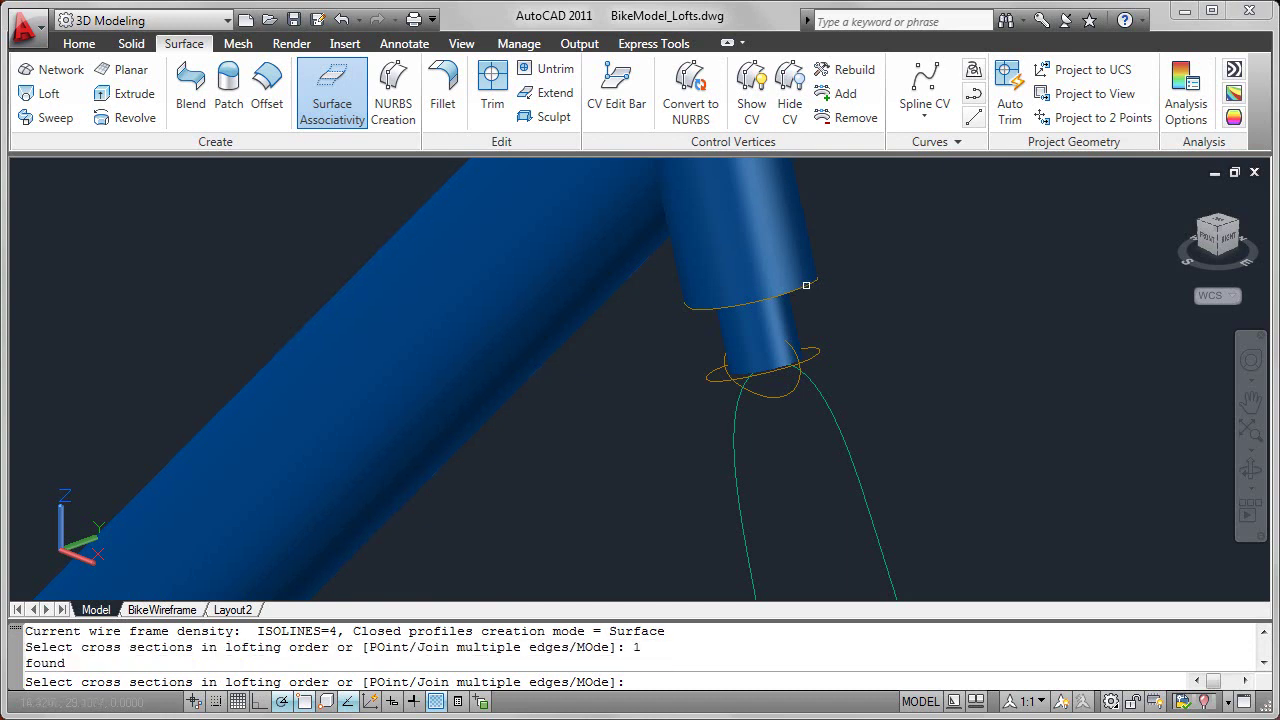
left_click(818, 351)
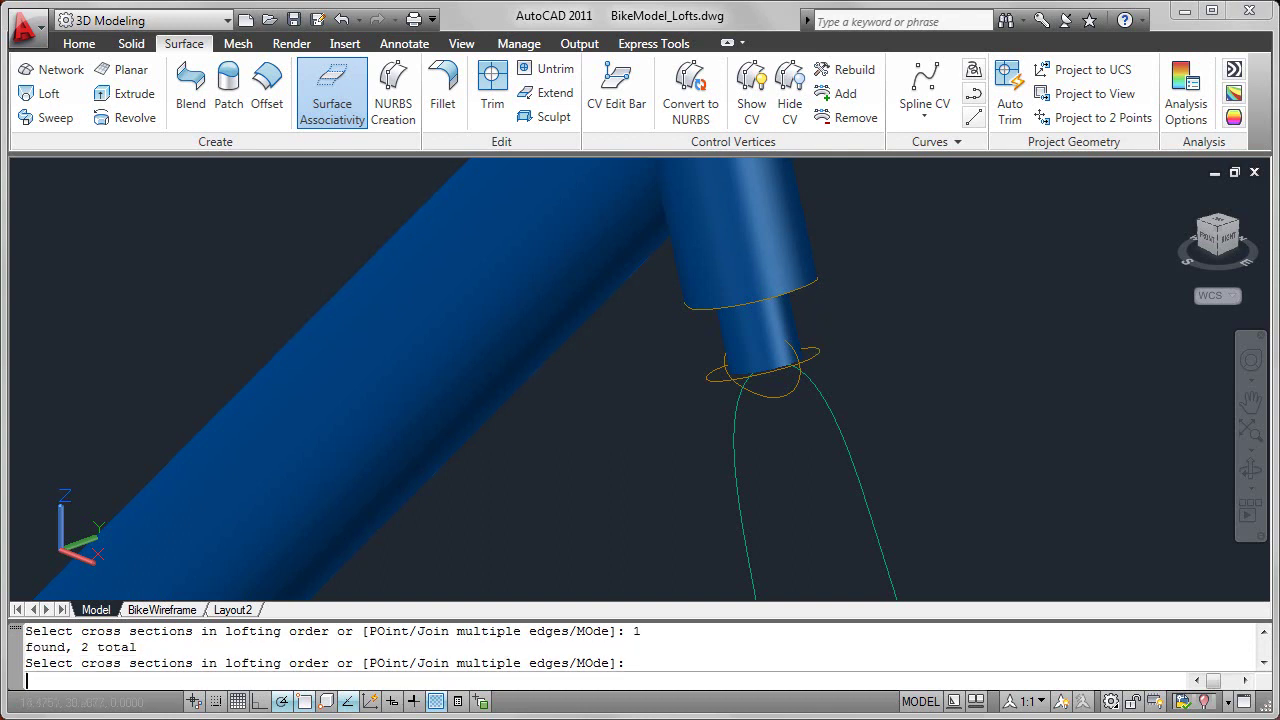
key("Return")
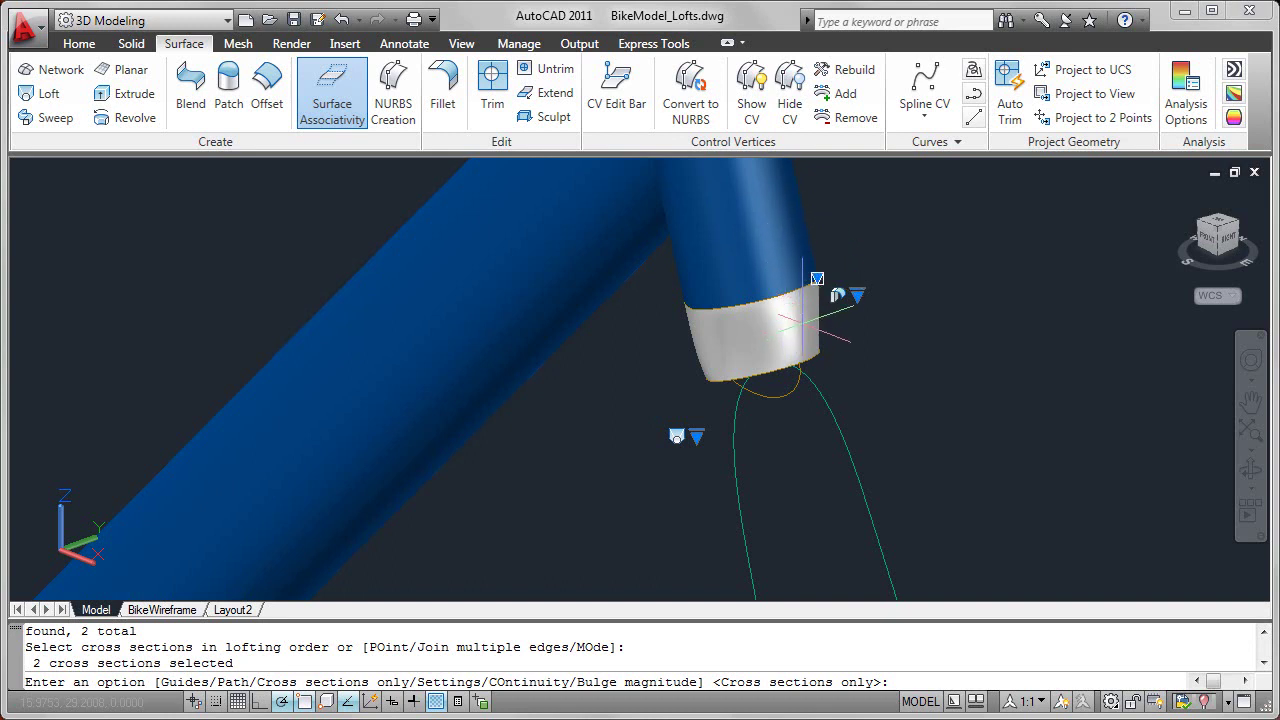
- Try Position (G0), Tangent (G1) and Curvature (G2) continuity at the loft's head tube edge, and settle on Tangent (G1)
left_click(857, 295)
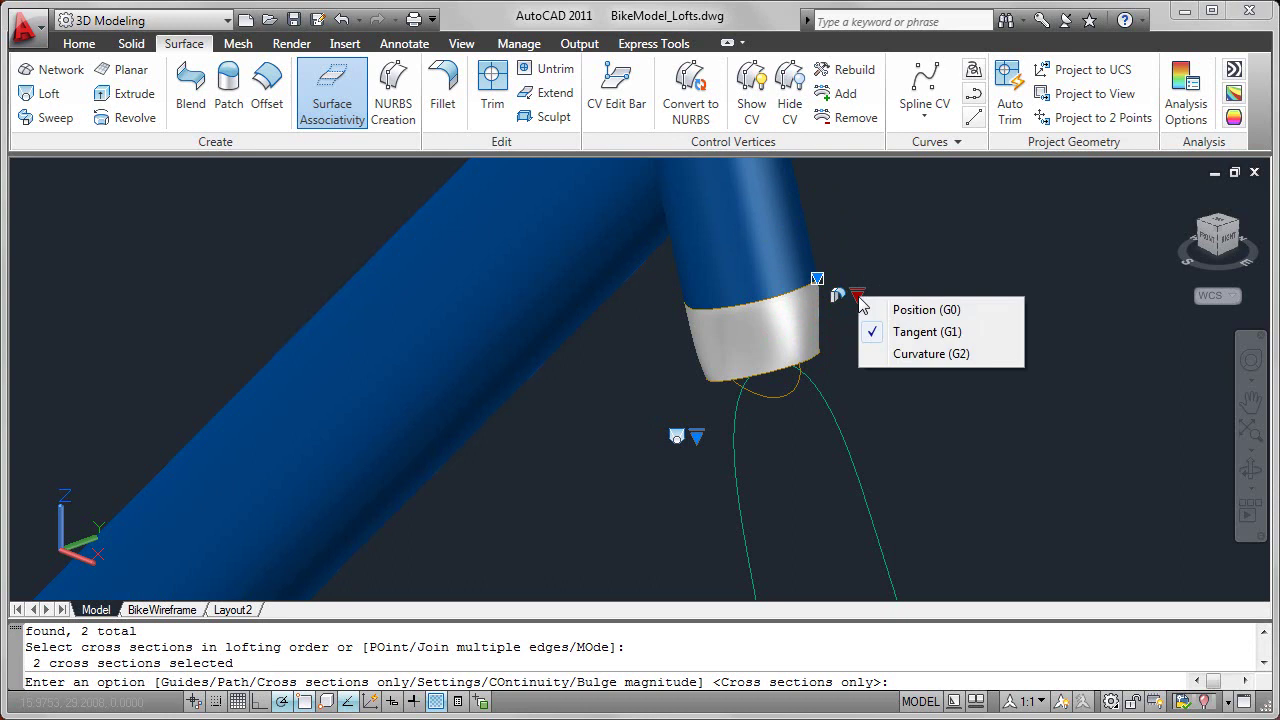
left_click(912, 316)
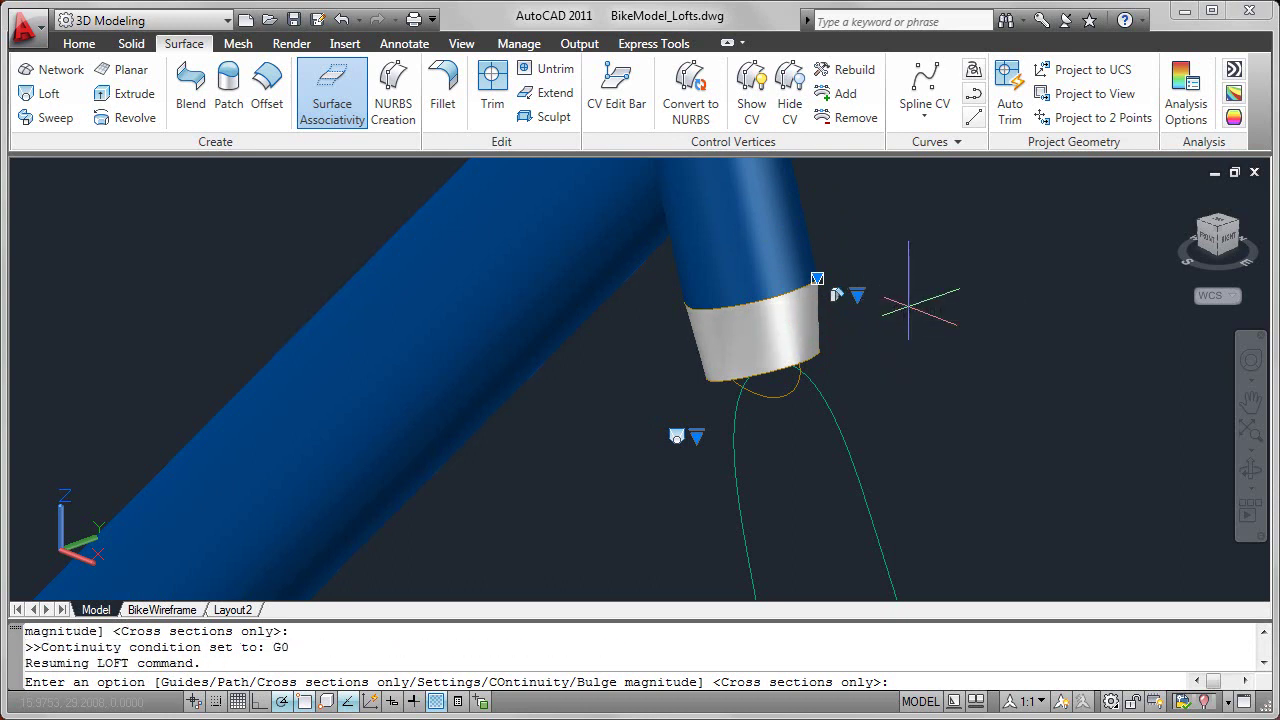
left_click(861, 298)
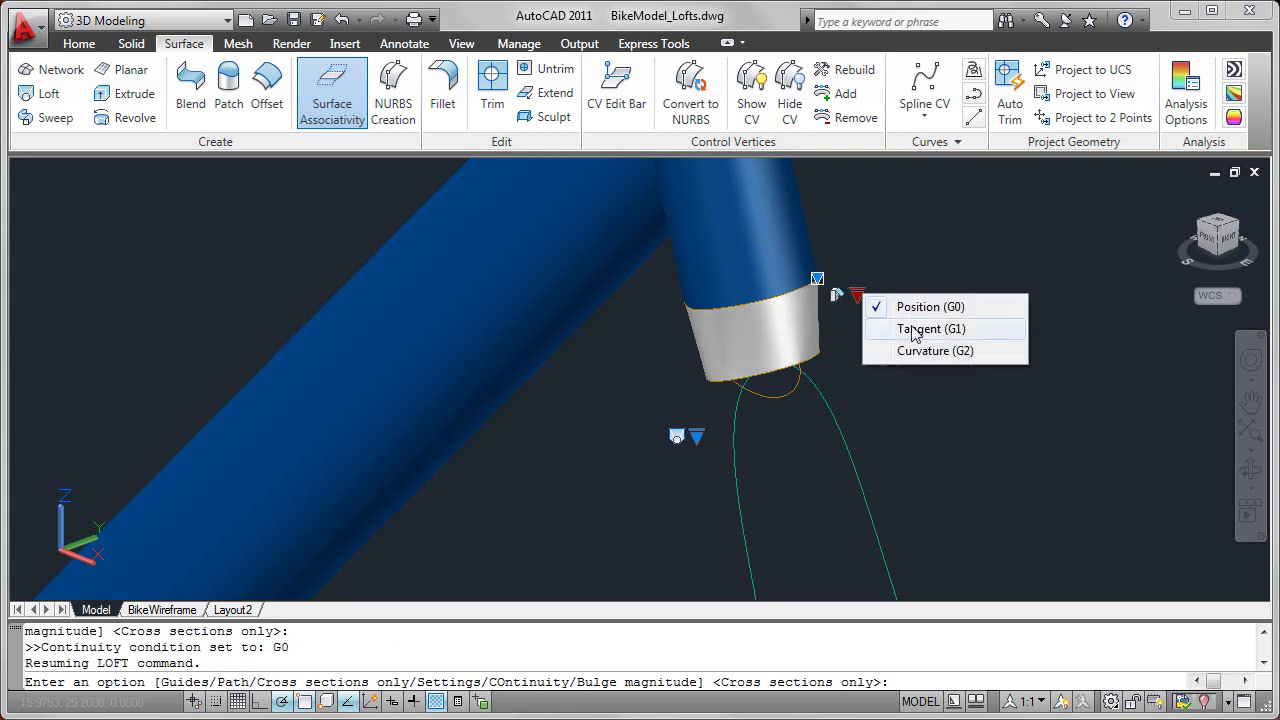
left_click(925, 328)
left_click(856, 297)
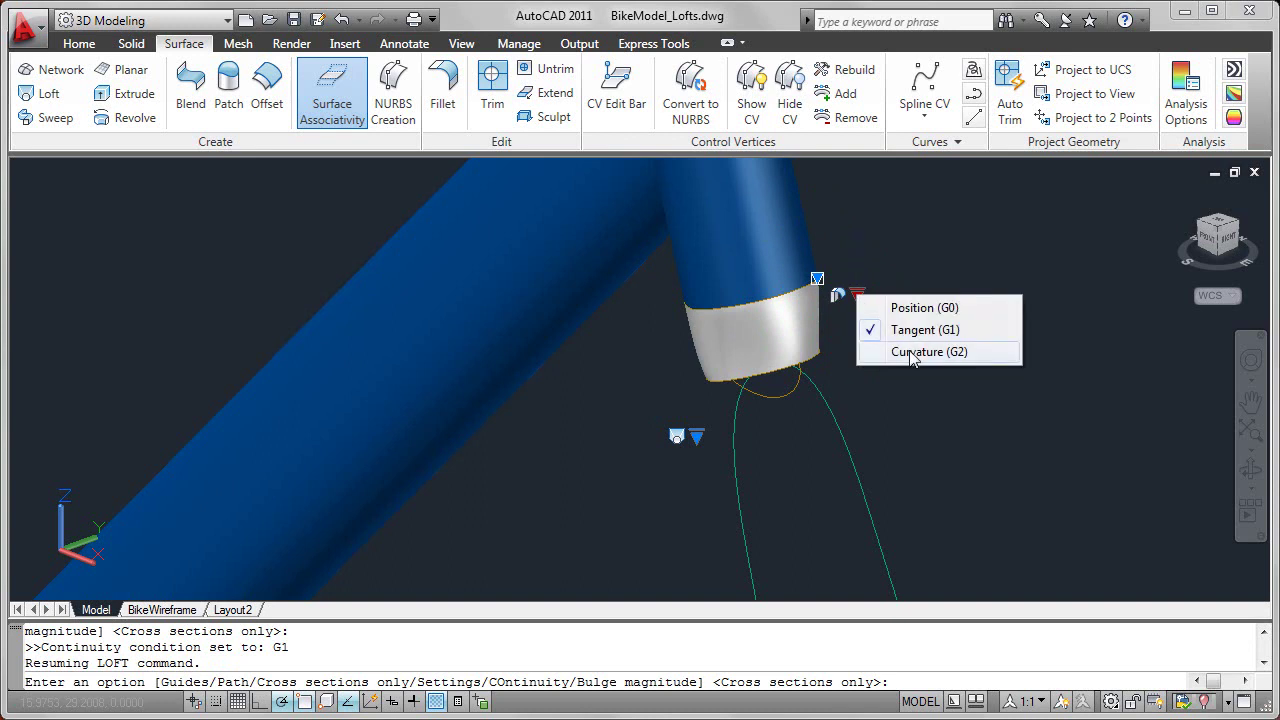
left_click(914, 352)
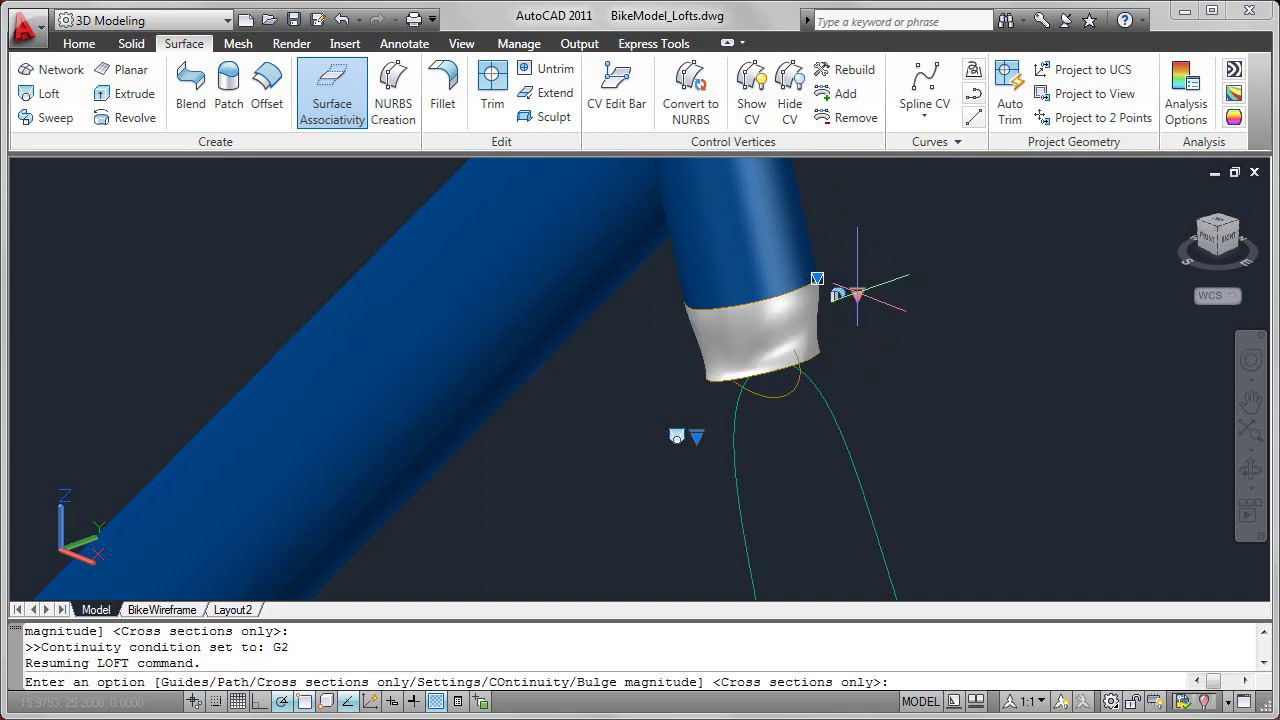
left_click(857, 296)
left_click(910, 327)
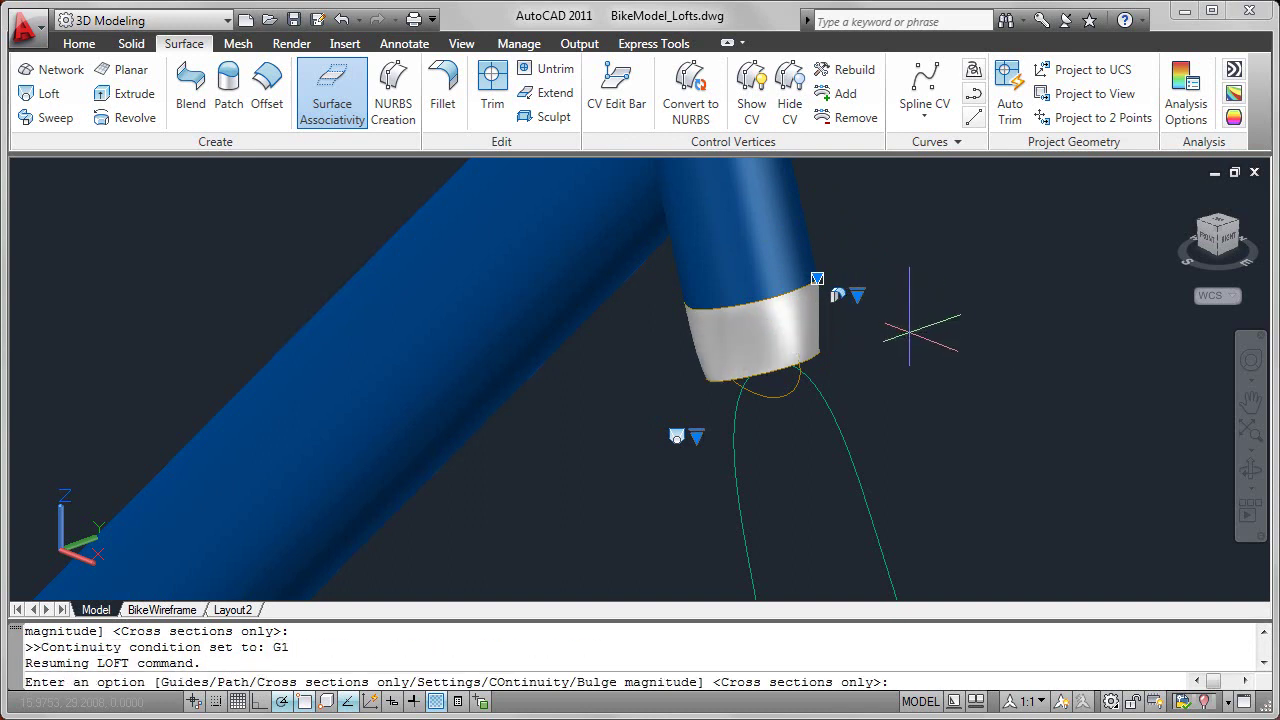